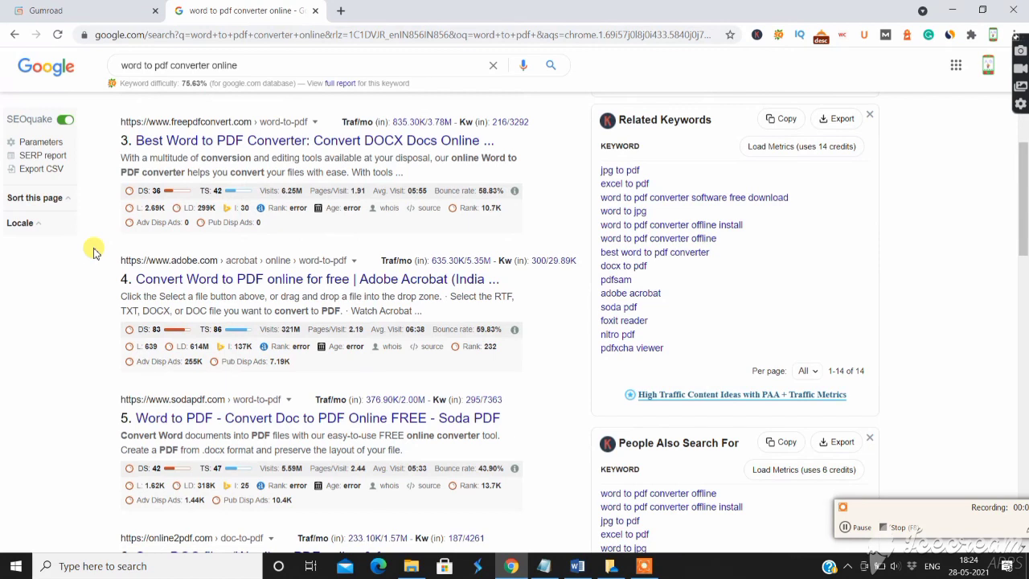
- Open the freepdfconvert.com Word to PDF converter page from the search results
{"action": "left_click", "coordinate": [231, 145]}
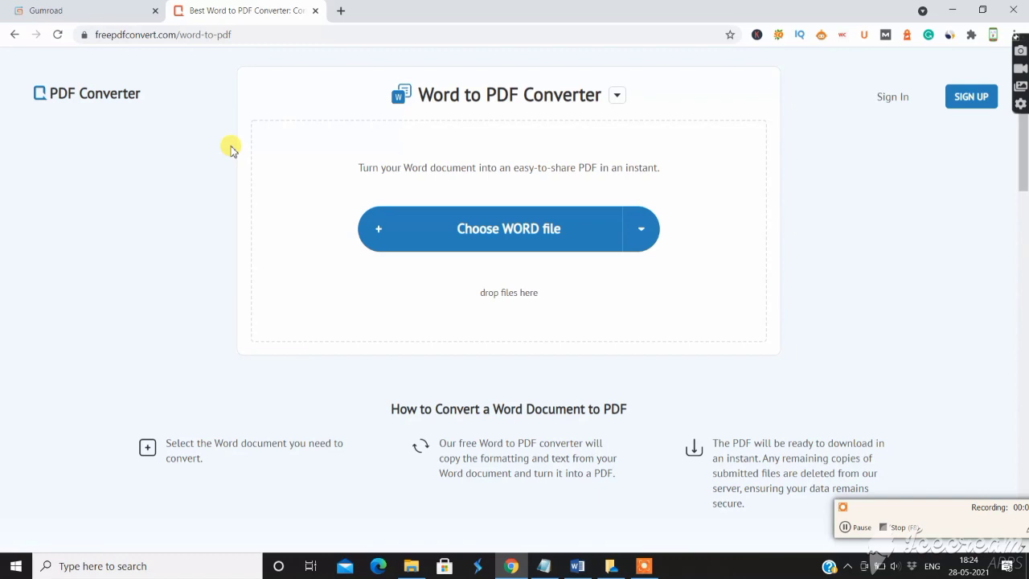
{"action": "left_click", "coordinate": [844, 528]}
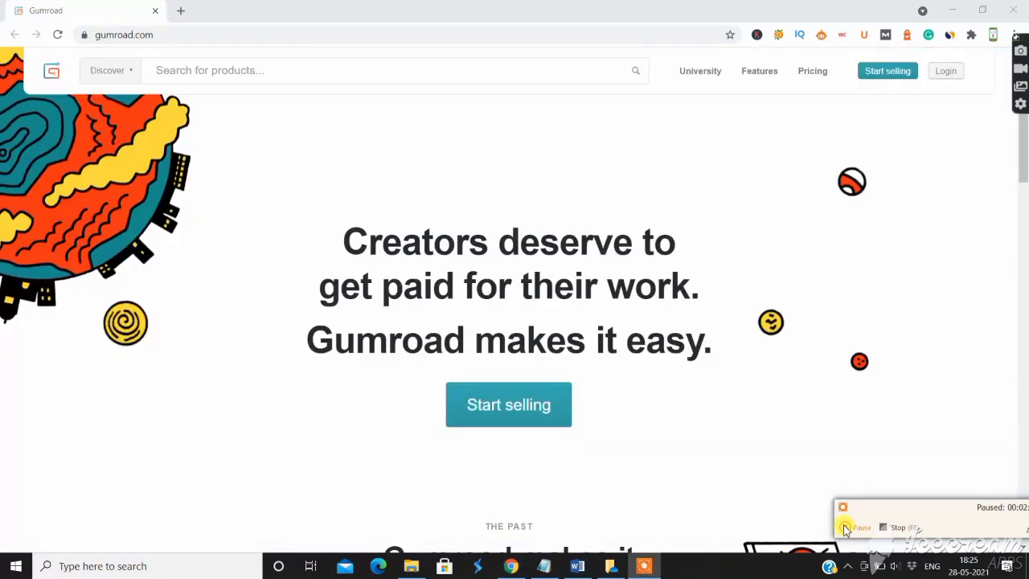
{"action": "left_click", "coordinate": [845, 527]}
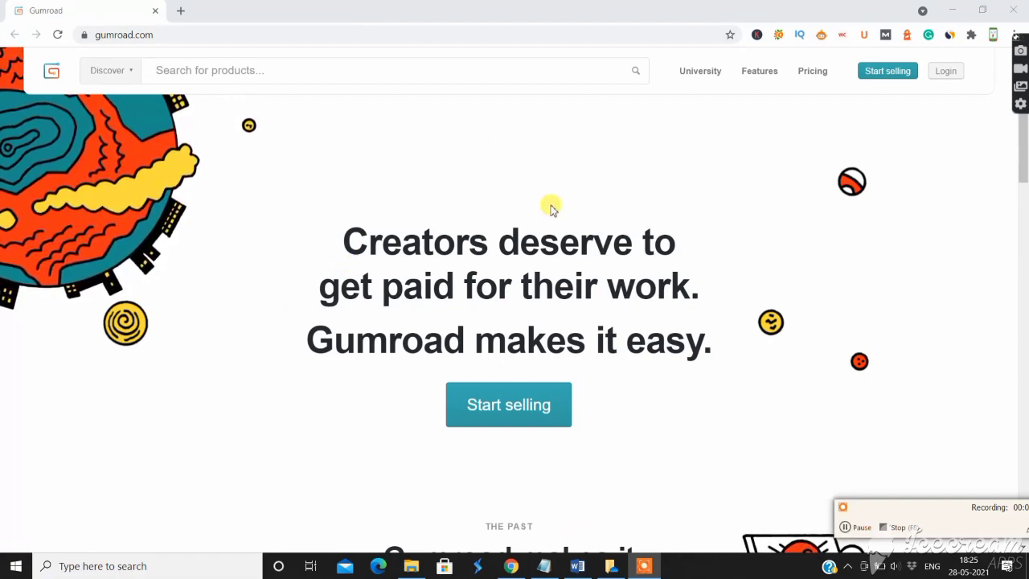
- Start selling on Gumroad by filling in the account email on the sign-up form and creating the account
{"action": "left_click", "coordinate": [512, 406]}
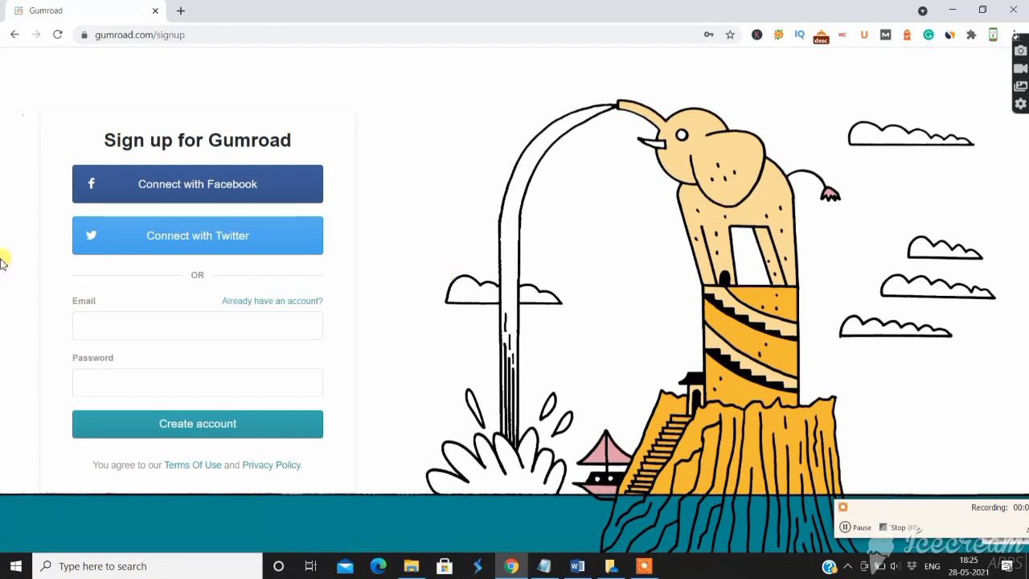
{"action": "left_click", "coordinate": [91, 326]}
{"action": "left_click", "coordinate": [103, 381]}
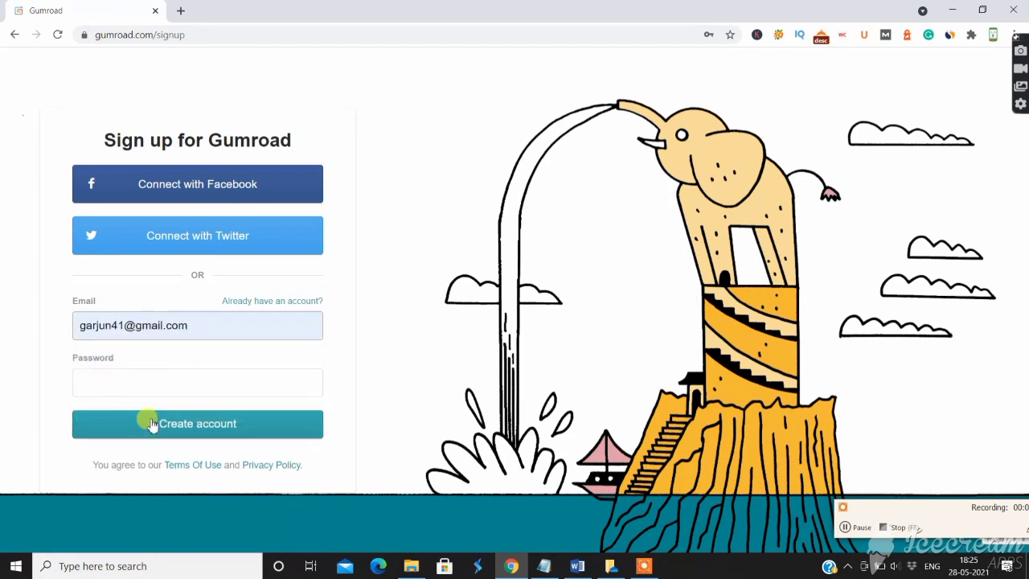
{"action": "left_click", "coordinate": [153, 423]}
{"action": "left_click", "coordinate": [848, 526]}
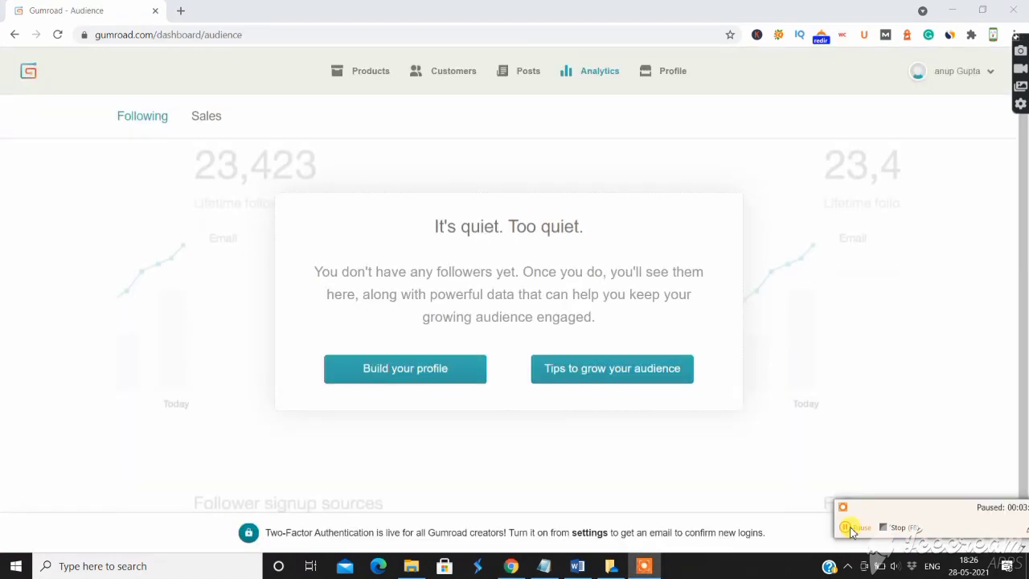
{"action": "left_click", "coordinate": [850, 529]}
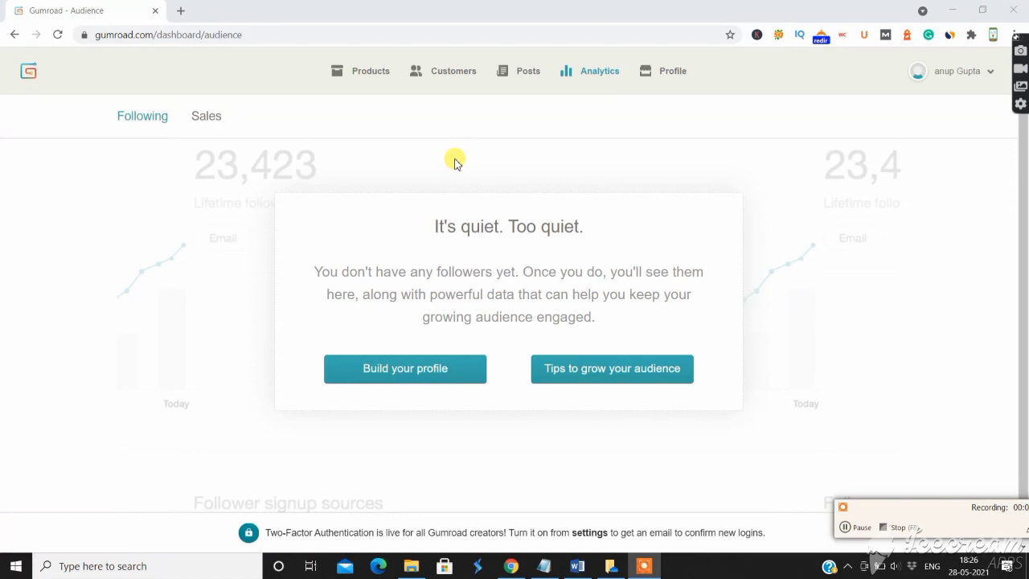
- Start a new product of the Classic type and name it Meditation Music
{"action": "left_click", "coordinate": [362, 76]}
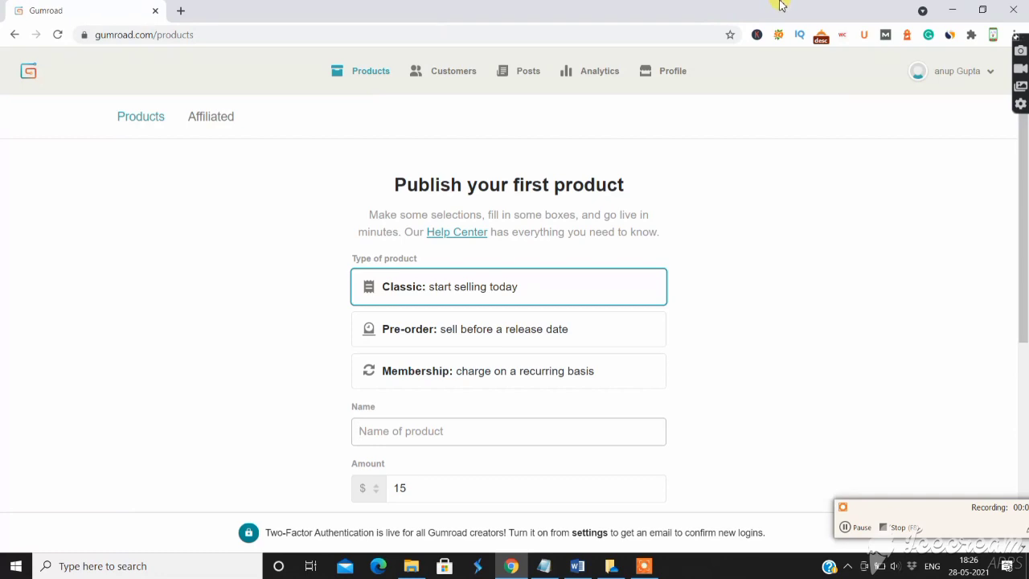
{"action": "scroll", "coordinate": [1026, 131], "scroll_direction": "down", "scroll_amount": 4}
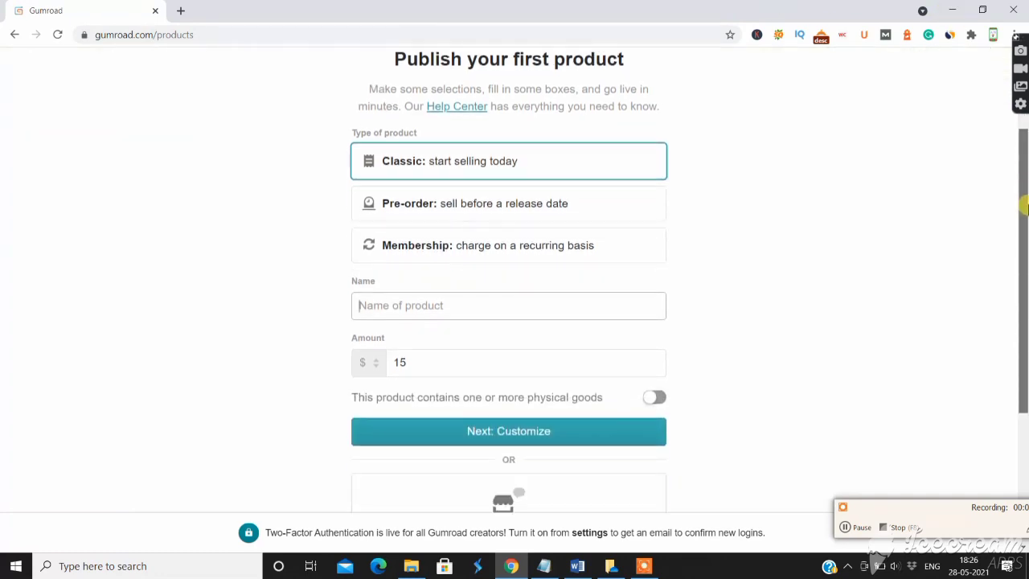
{"action": "left_click", "coordinate": [462, 252]}
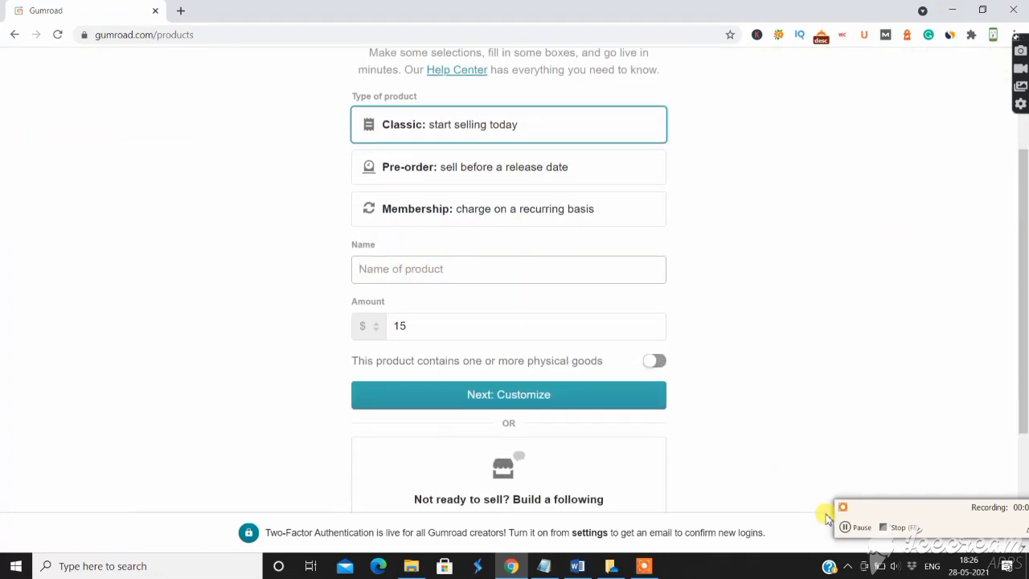
{"action": "left_click", "coordinate": [848, 528]}
{"action": "left_click", "coordinate": [846, 528]}
{"action": "left_click", "coordinate": [406, 274]}
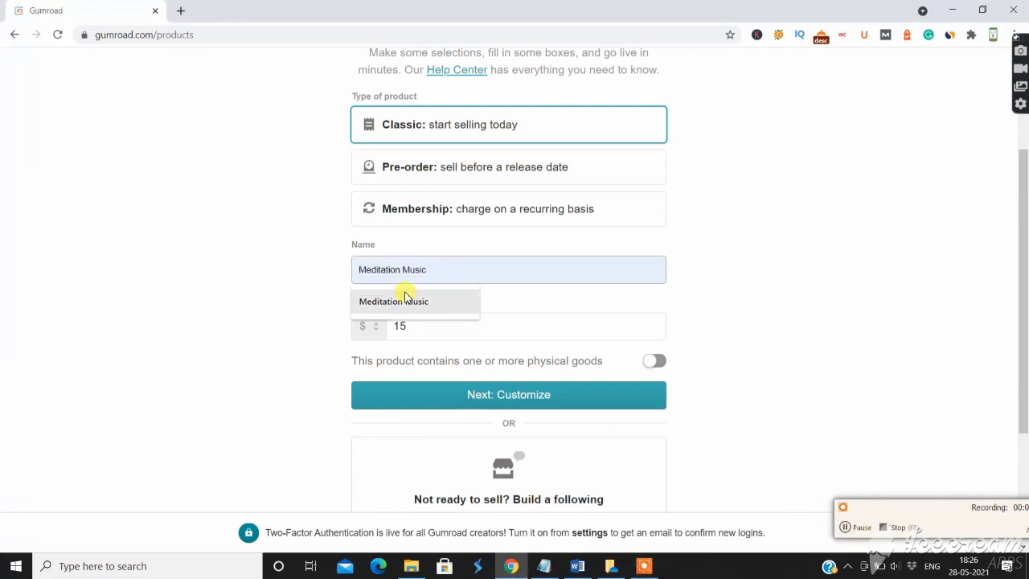
{"action": "left_click", "coordinate": [404, 300]}
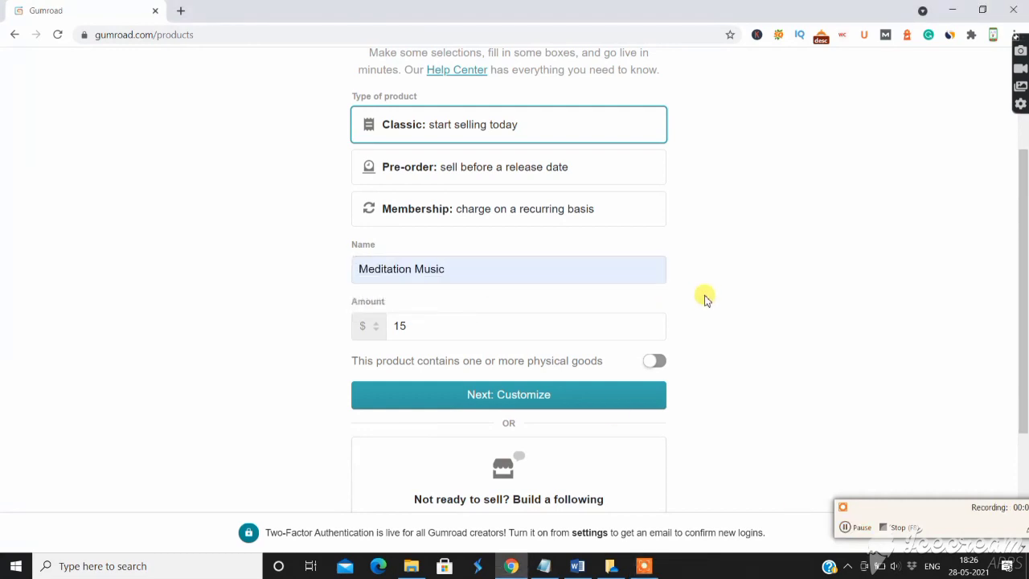
- Keep the product amount at $15 and continue to the product's customization page
{"action": "scroll", "coordinate": [511, 305], "scroll_direction": "down", "scroll_amount": 1}
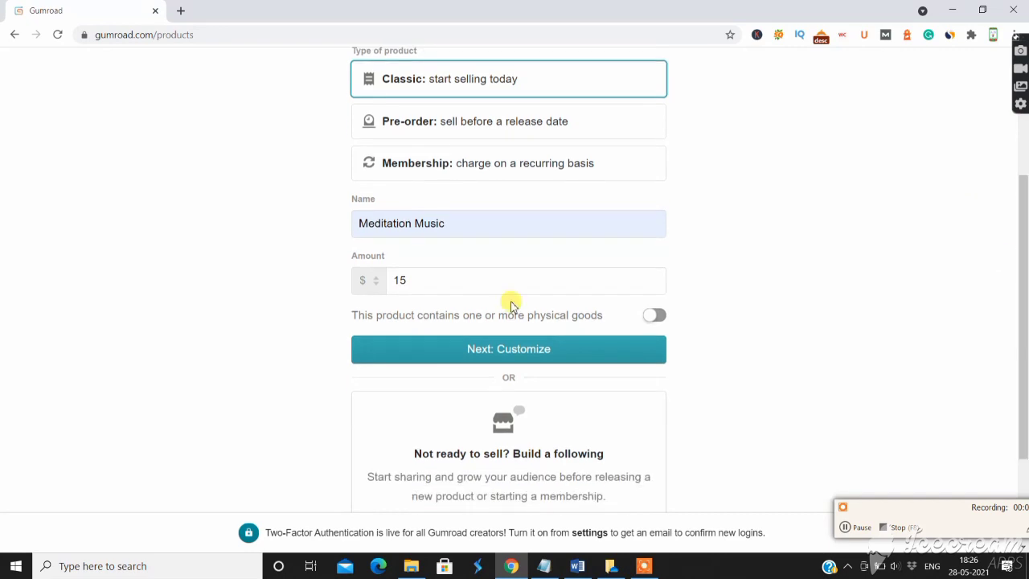
{"action": "left_click", "coordinate": [448, 285]}
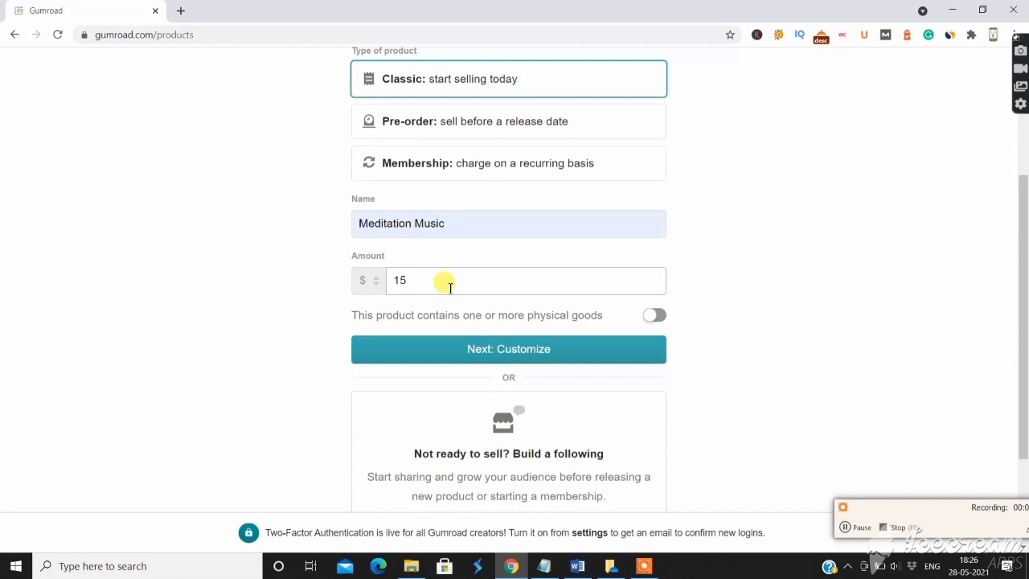
{"action": "left_click", "coordinate": [823, 290]}
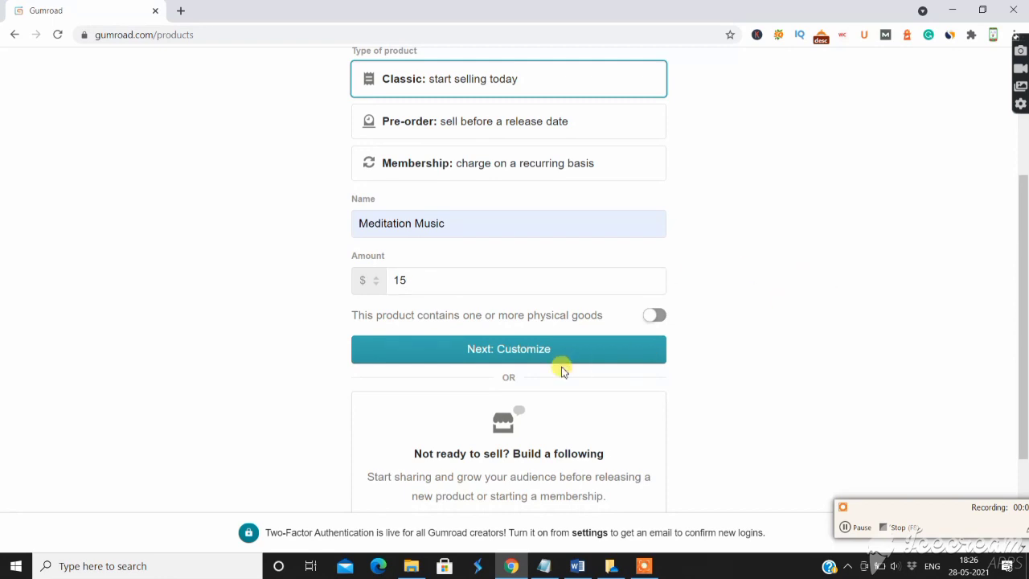
{"action": "left_click", "coordinate": [490, 346]}
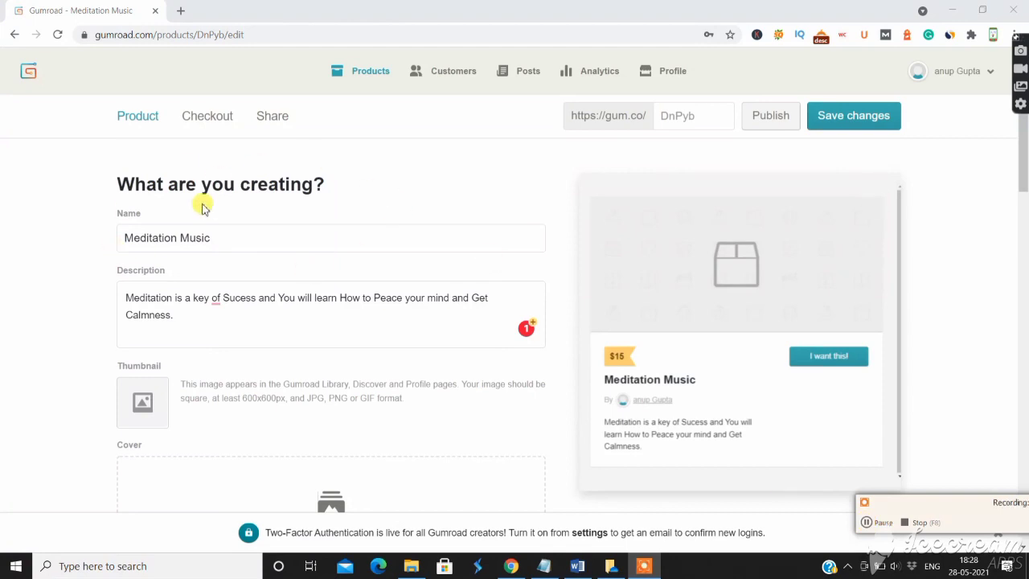
- Examine the product's name and description on its edit page
{"action": "left_click", "coordinate": [224, 233]}
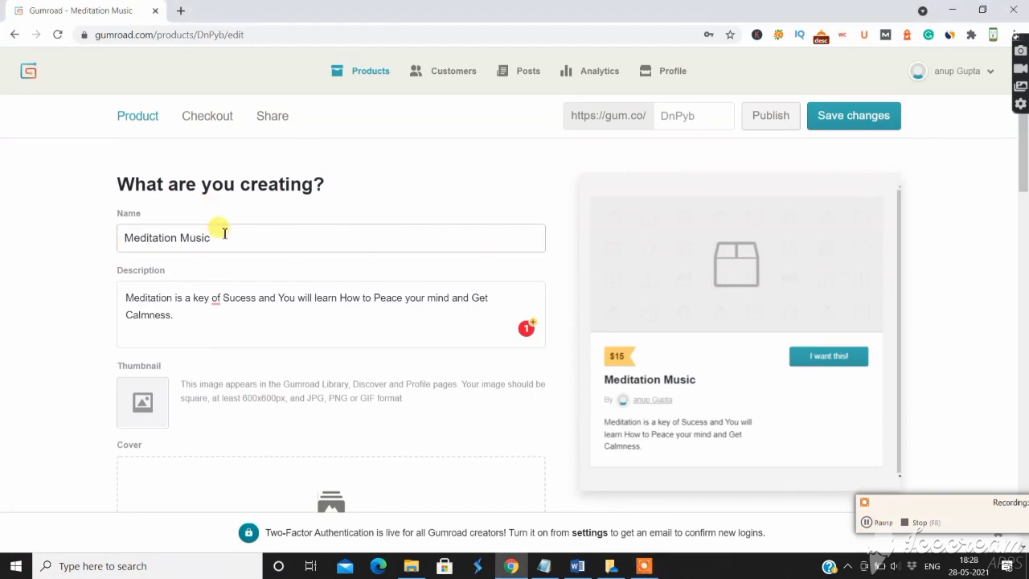
{"action": "left_click", "coordinate": [193, 324]}
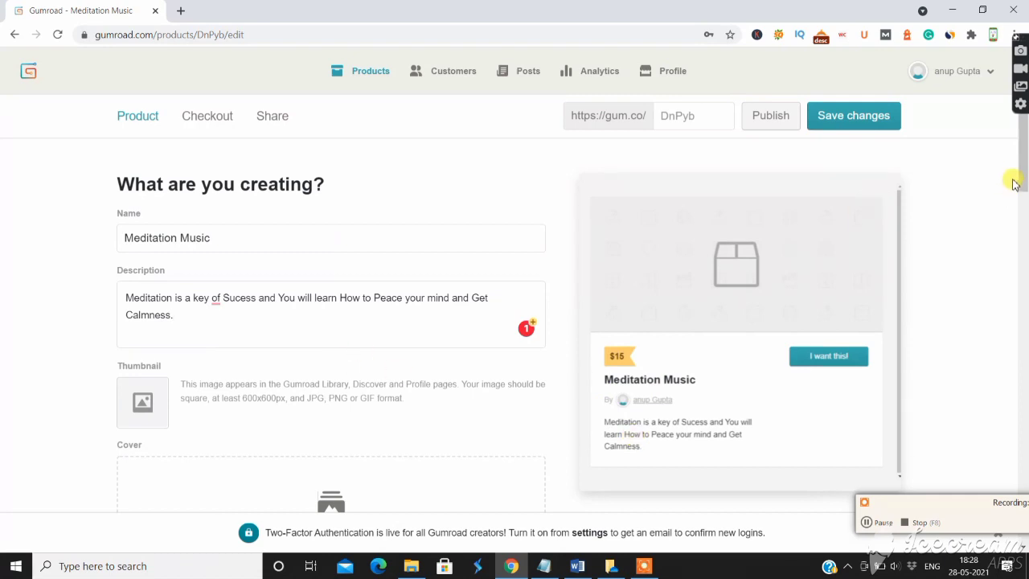
{"action": "left_click_drag", "start_coordinate": [1023, 160], "coordinate": [1022, 172]}
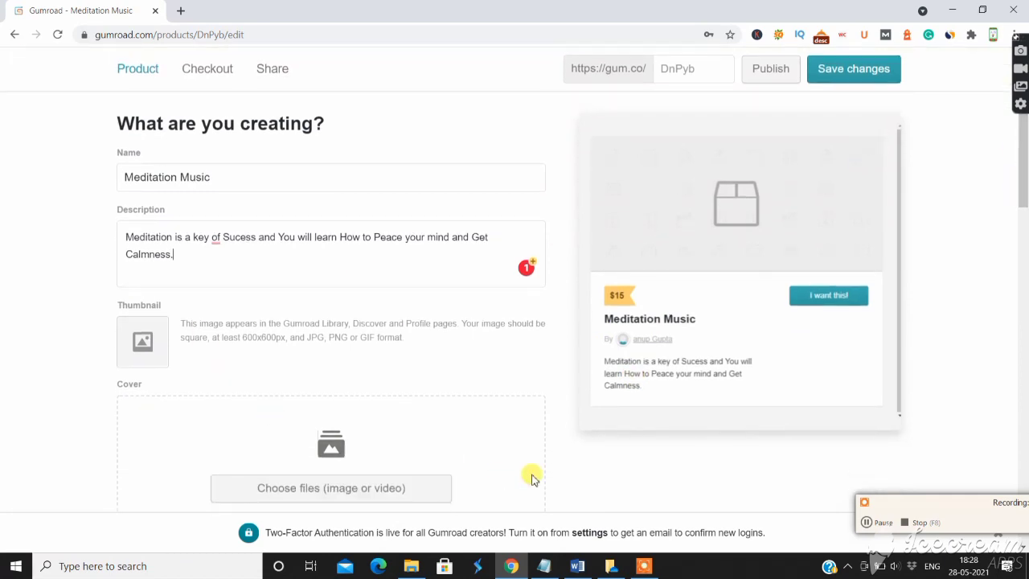
{"action": "left_click", "coordinate": [876, 521]}
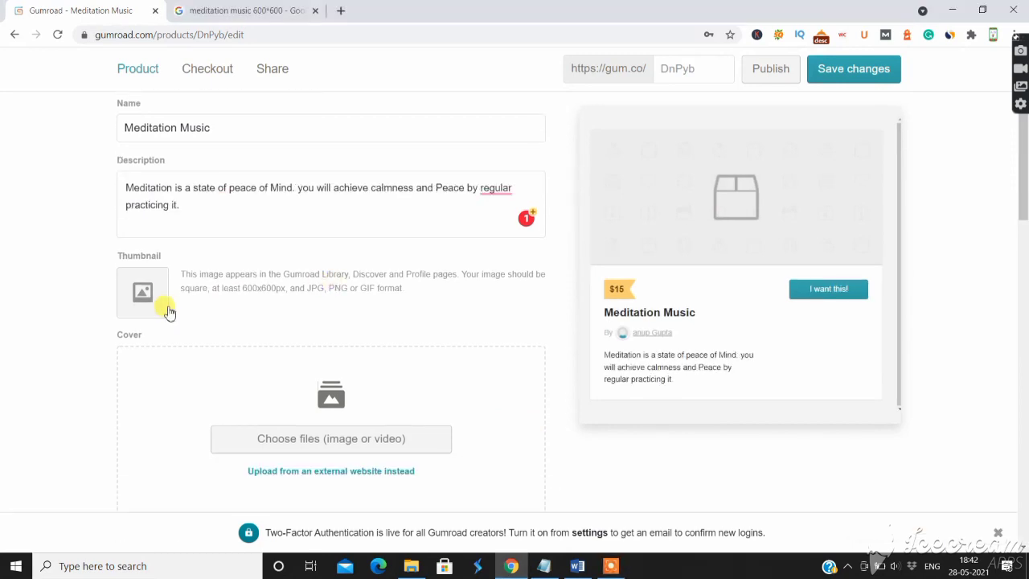
- Upload the image Meditation-Music_CD_COVER_v1-600 from Downloads as the product thumbnail
{"action": "left_click", "coordinate": [143, 292]}
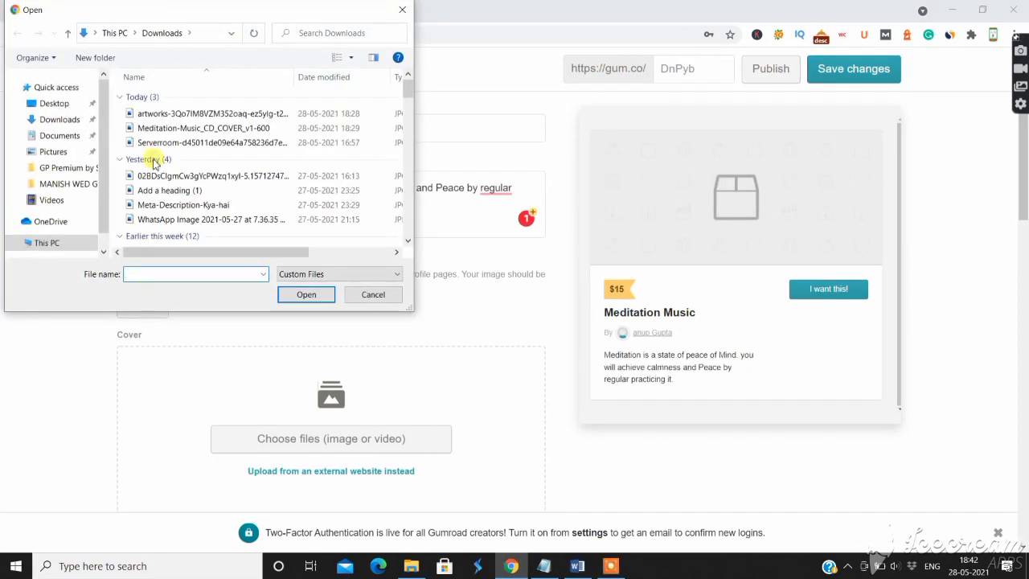
{"action": "left_click", "coordinate": [199, 130]}
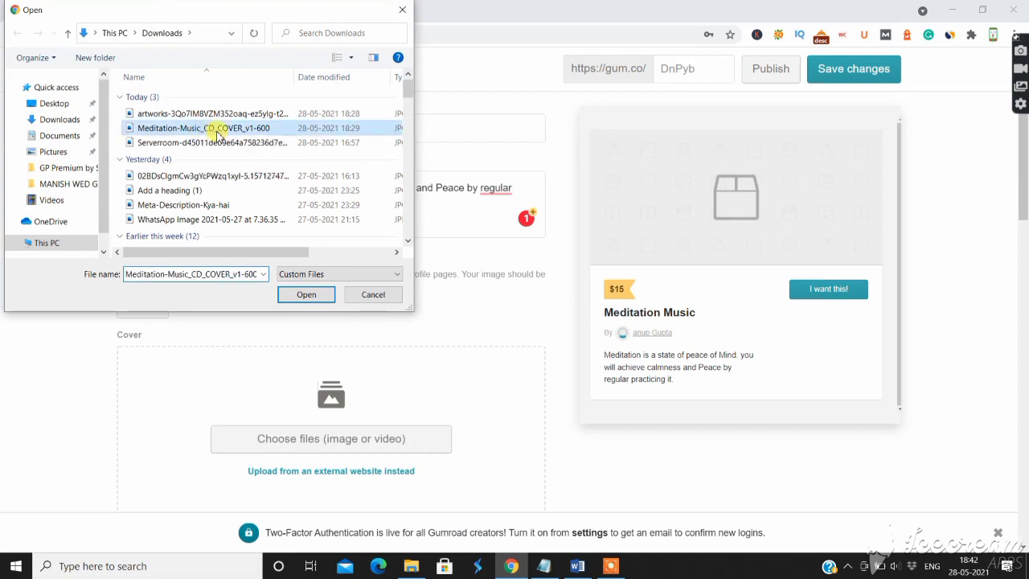
{"action": "left_click", "coordinate": [305, 295]}
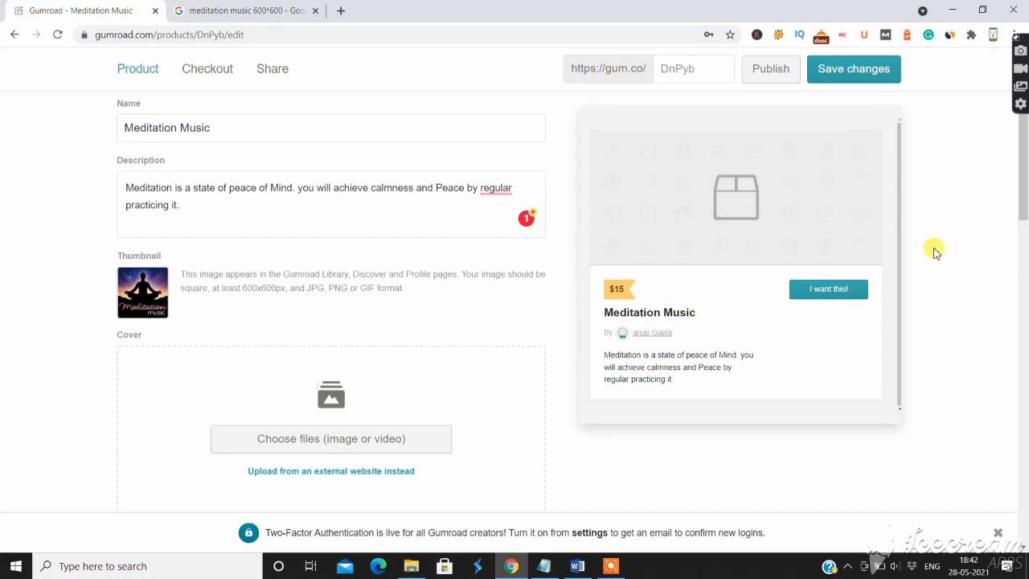
- Upload Meditation-Music_CD_COVER_v1-600 from Downloads as the product's cover image
{"action": "scroll", "coordinate": [1021, 177], "scroll_direction": "down", "scroll_amount": 1}
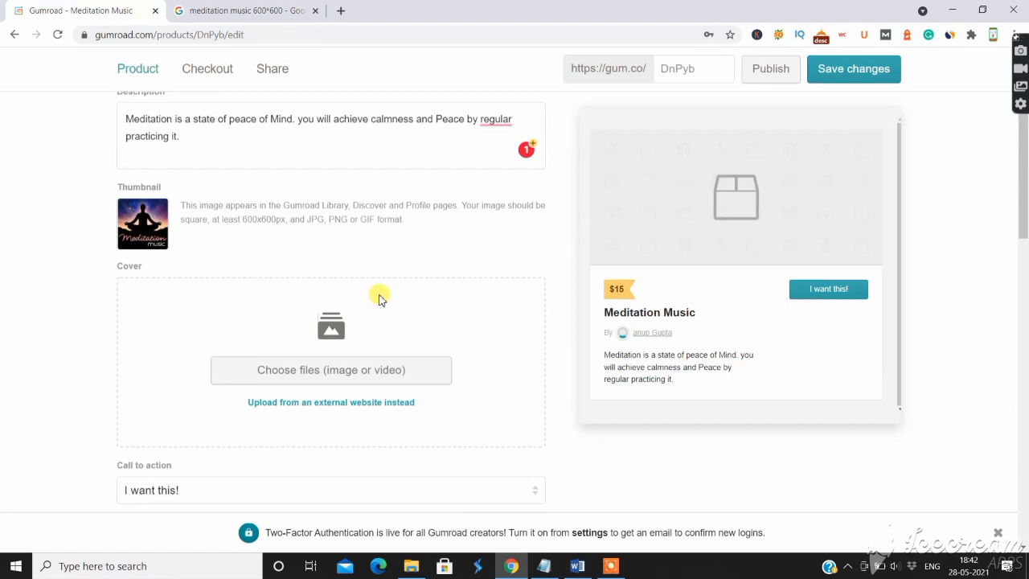
{"action": "left_click", "coordinate": [323, 370]}
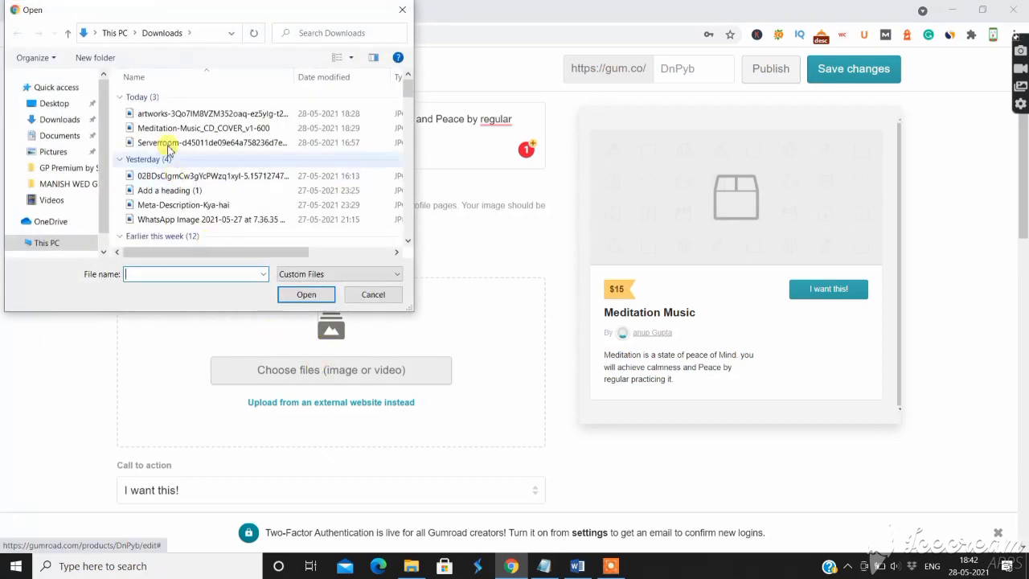
{"action": "left_click", "coordinate": [193, 128]}
{"action": "left_click", "coordinate": [308, 298]}
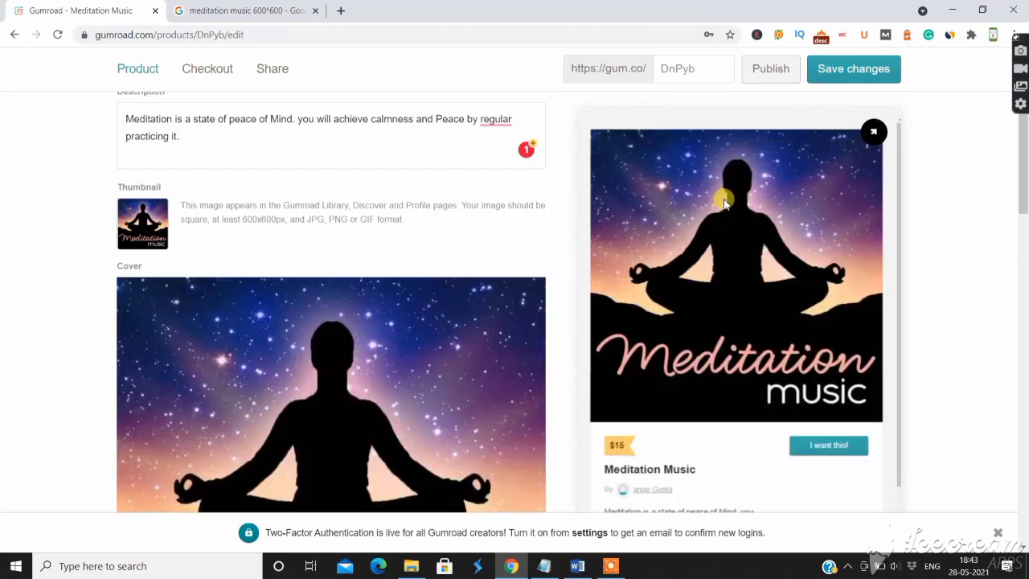
- Check the cover in the product preview and set the call to action to Pay
{"action": "left_click_drag", "start_coordinate": [1025, 157], "coordinate": [1026, 188]}
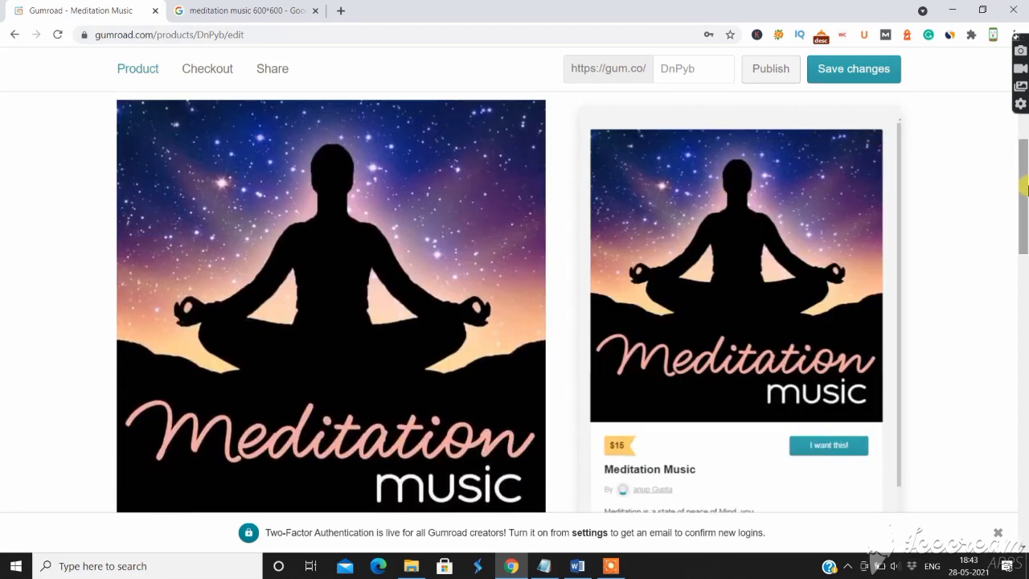
{"action": "scroll", "coordinate": [902, 319], "scroll_direction": "down", "scroll_amount": 1}
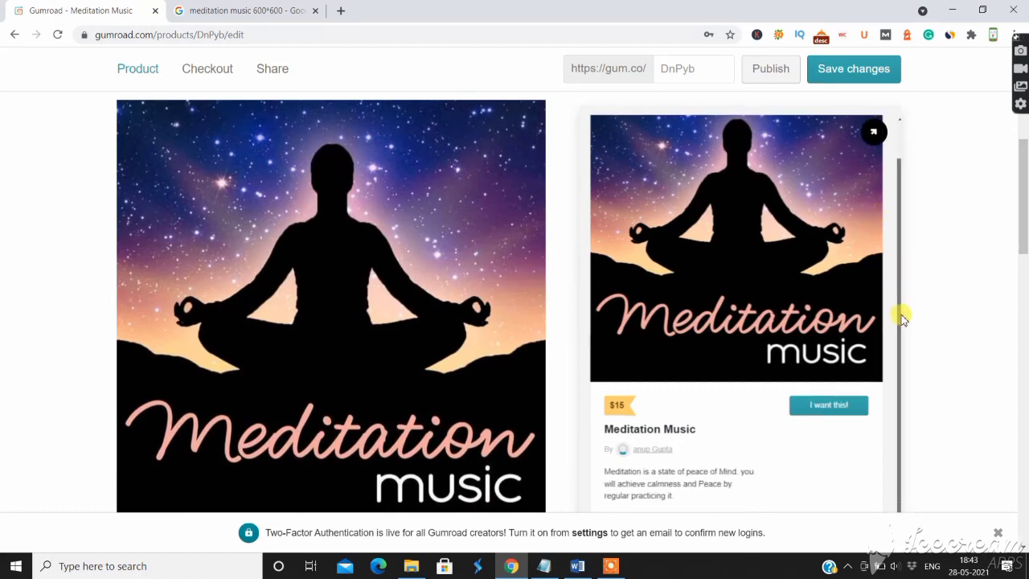
{"action": "left_click_drag", "start_coordinate": [1023, 218], "coordinate": [1025, 299]}
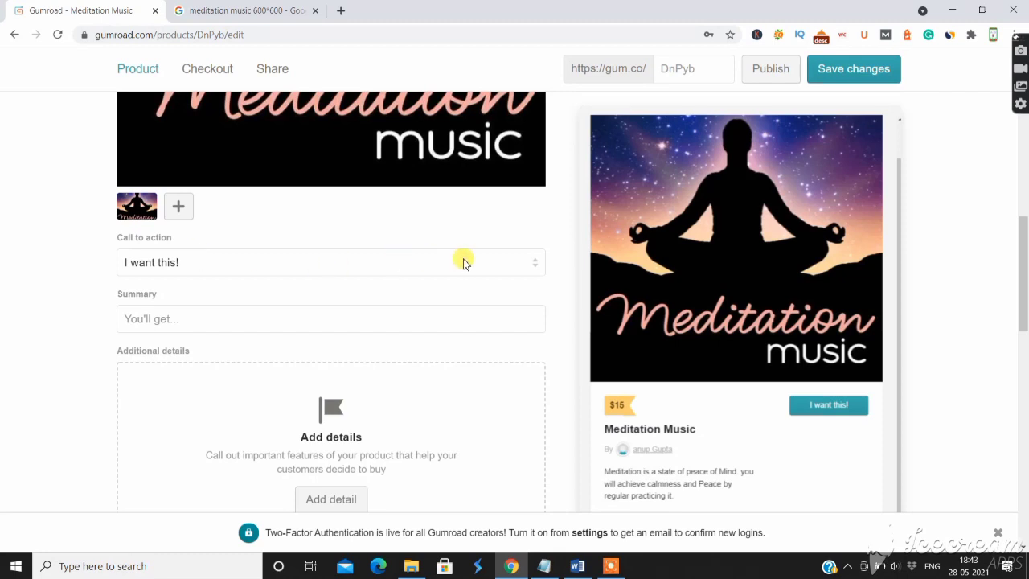
{"action": "left_click", "coordinate": [519, 266]}
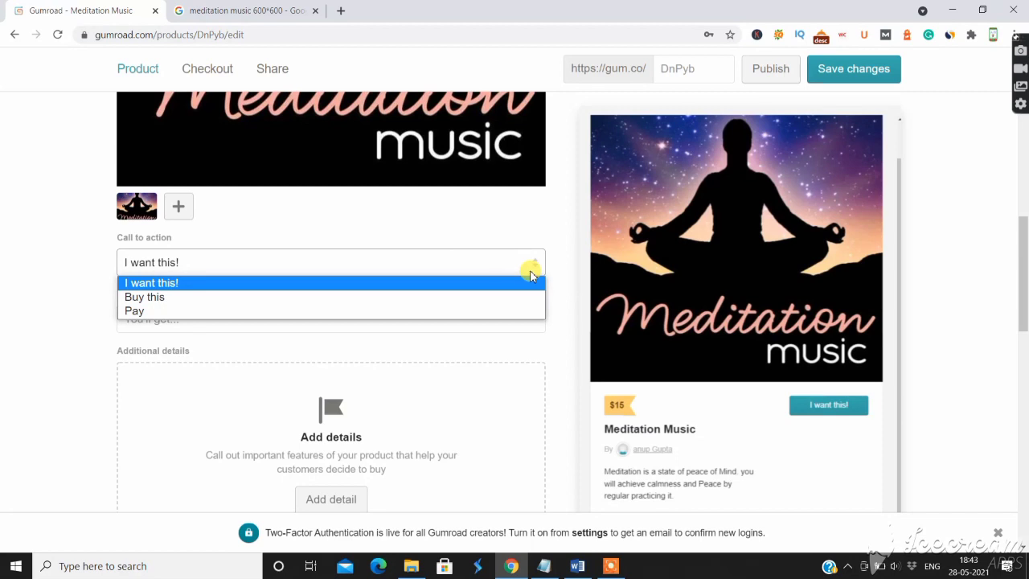
{"action": "left_click", "coordinate": [365, 311]}
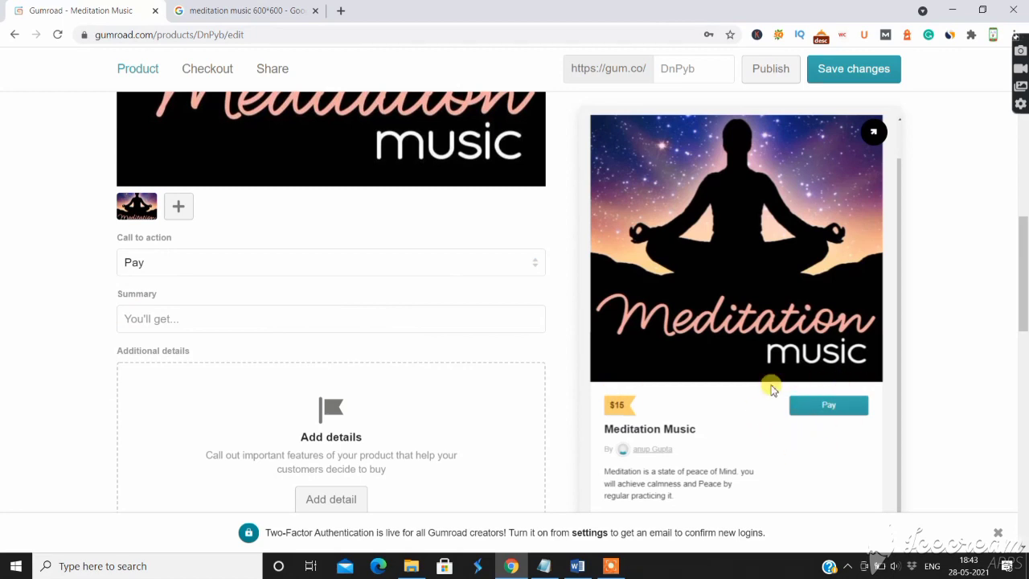
- Upload the PDF Meditation Music-converted from the Downloads folder as the product's content file
{"action": "left_click_drag", "start_coordinate": [1023, 287], "coordinate": [1023, 309]}
{"action": "scroll", "coordinate": [1025, 309], "scroll_direction": "down", "scroll_amount": 3}
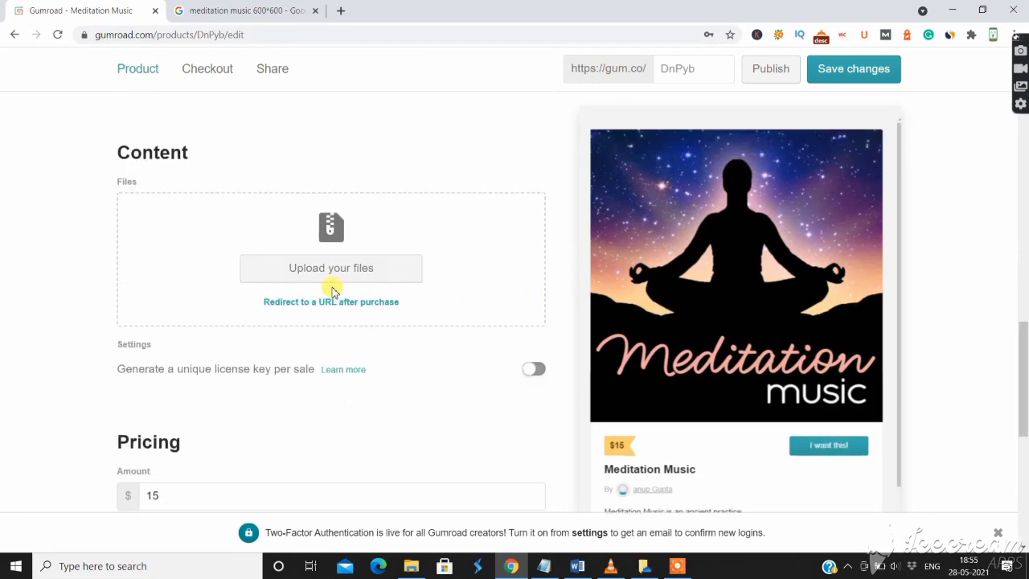
{"action": "left_click", "coordinate": [313, 267]}
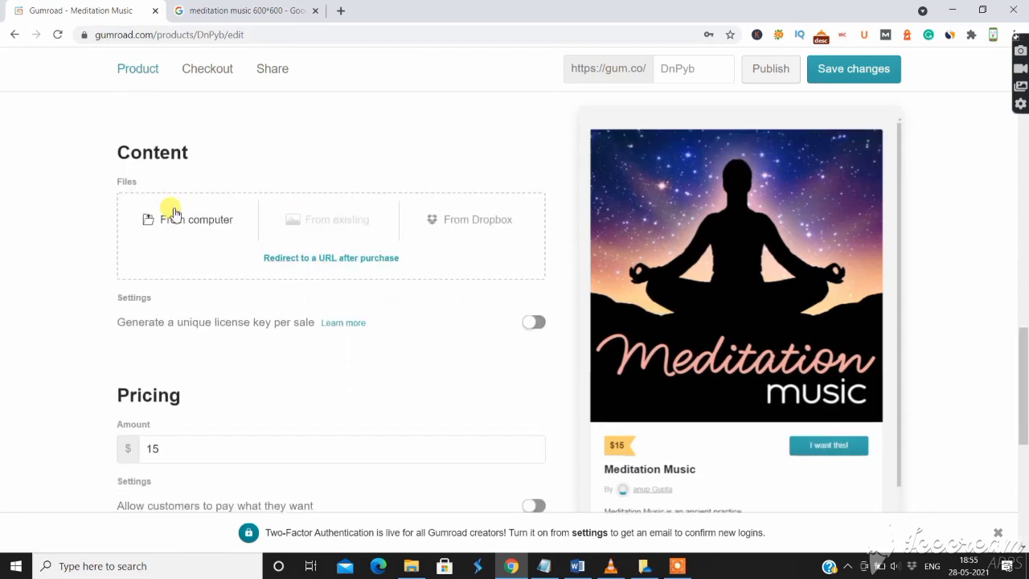
{"action": "left_click", "coordinate": [203, 223]}
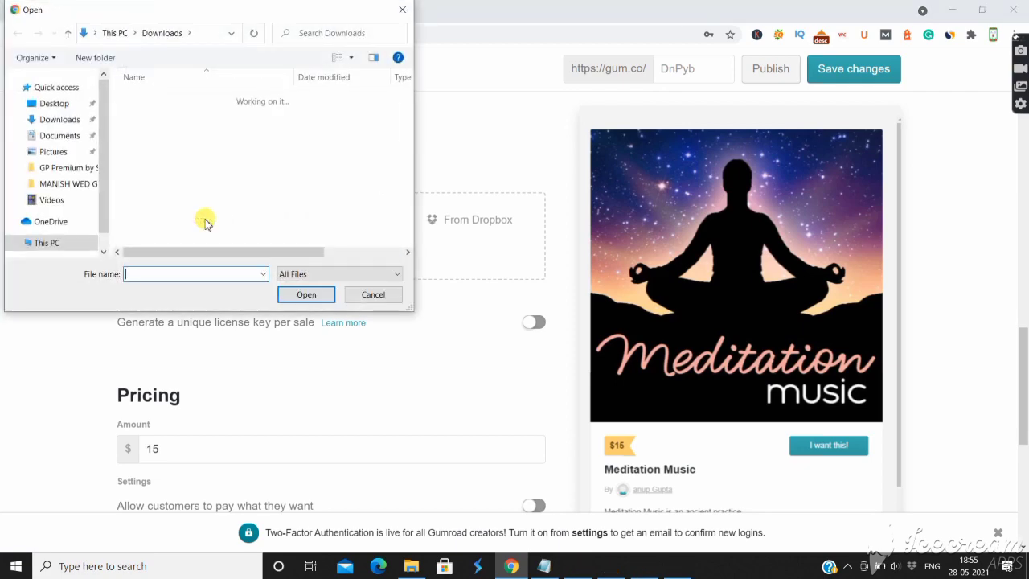
{"action": "left_click_drag", "start_coordinate": [412, 82], "coordinate": [409, 175]}
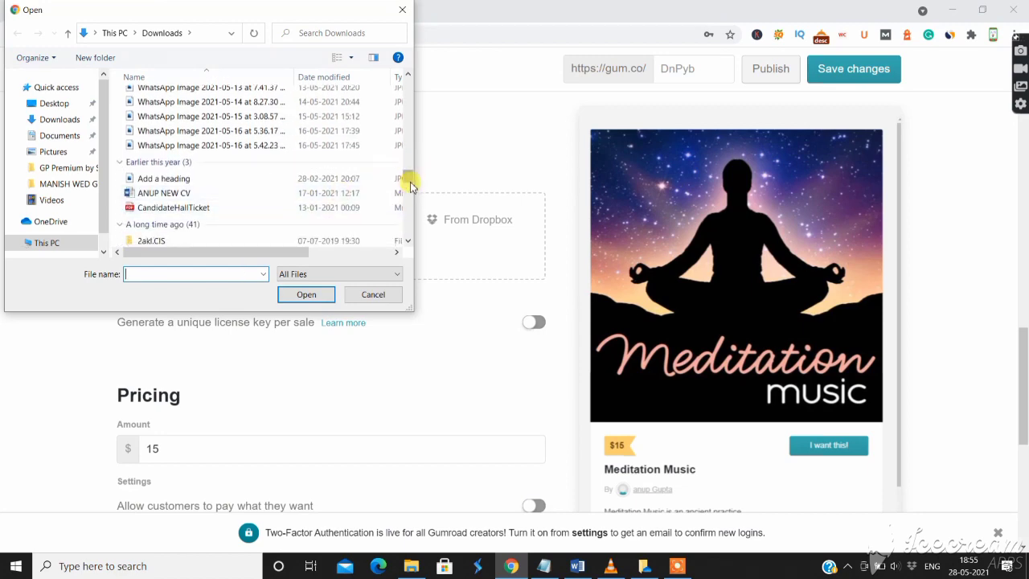
{"action": "scroll", "coordinate": [407, 179], "scroll_direction": "down", "scroll_amount": 2}
{"action": "left_click_drag", "start_coordinate": [410, 181], "coordinate": [404, 153]}
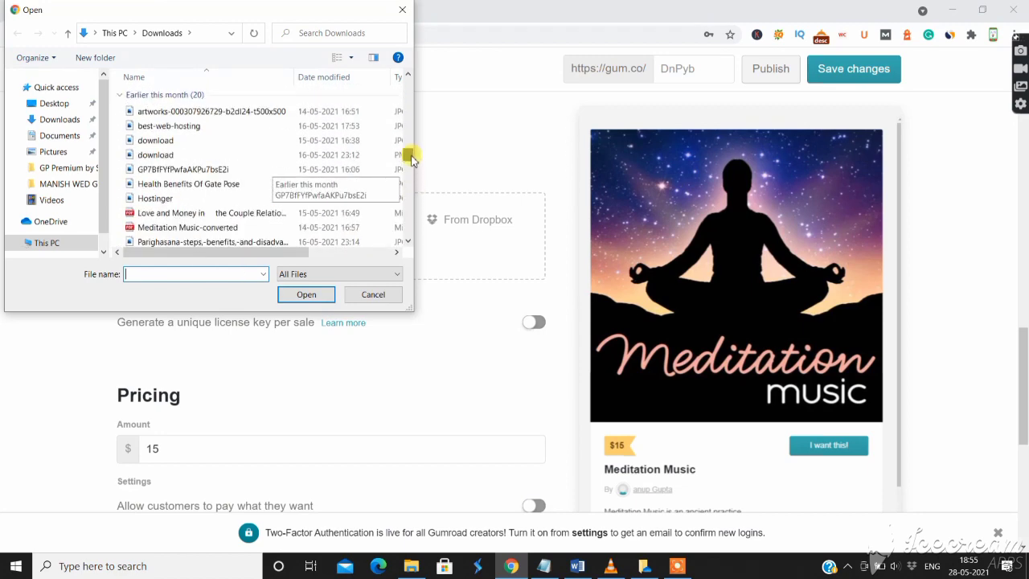
{"action": "left_click", "coordinate": [214, 229]}
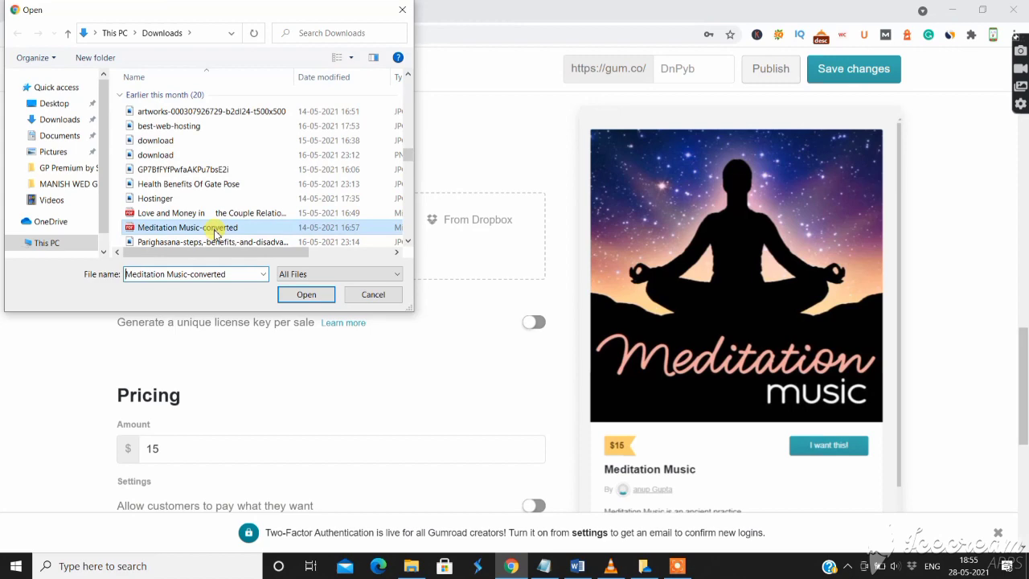
{"action": "left_click", "coordinate": [304, 296]}
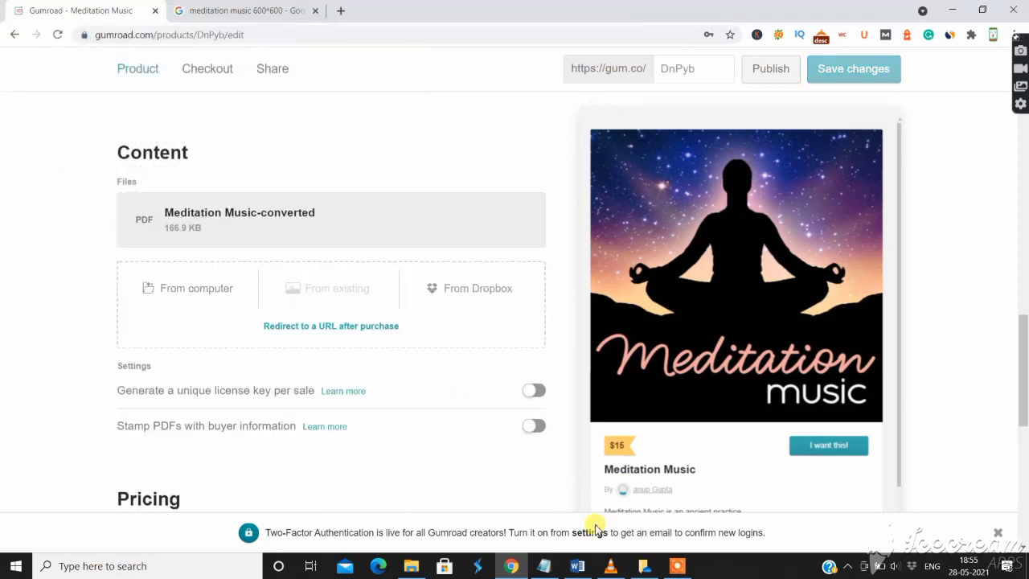
{"action": "left_click", "coordinate": [677, 567]}
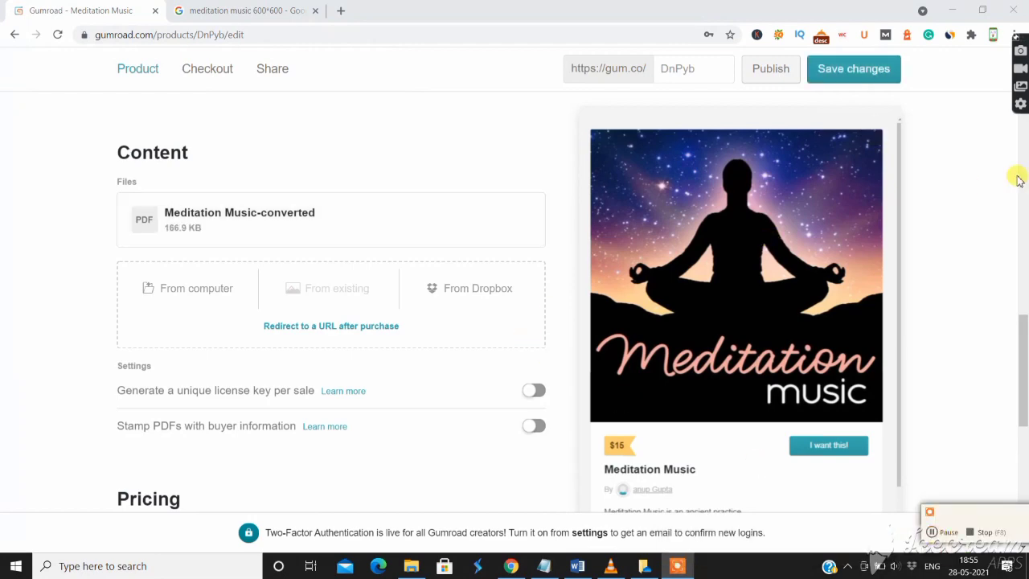
- Set the product's custom gum.co link ending to meditation-music
{"action": "left_click_drag", "start_coordinate": [1022, 333], "coordinate": [1026, 273]}
{"action": "left_click", "coordinate": [700, 79]}
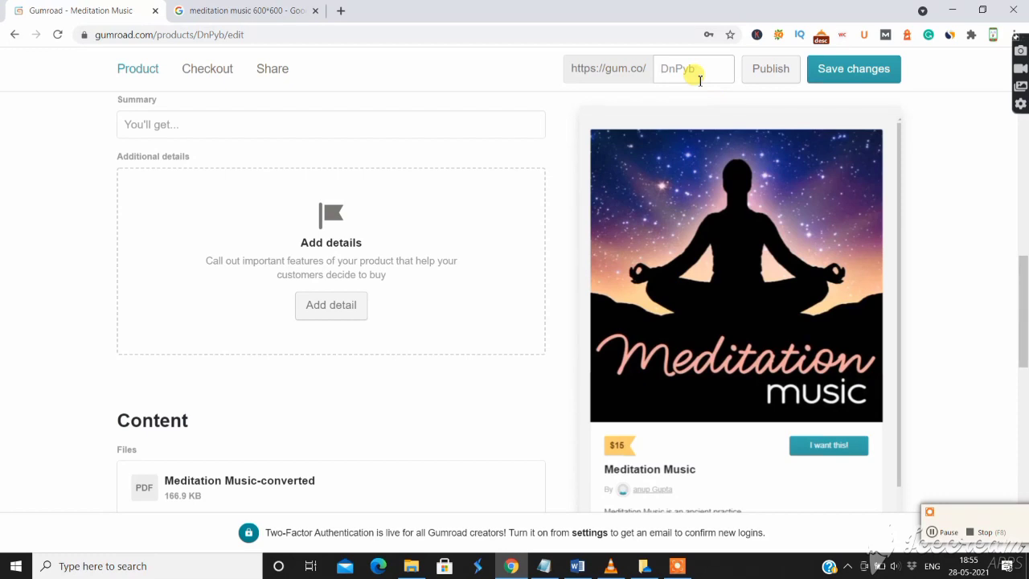
{"action": "type", "text": "meditatio"}
{"action": "type", "text": "n"}
{"action": "type", "text": "-music"}
{"action": "left_click", "coordinate": [572, 98]}
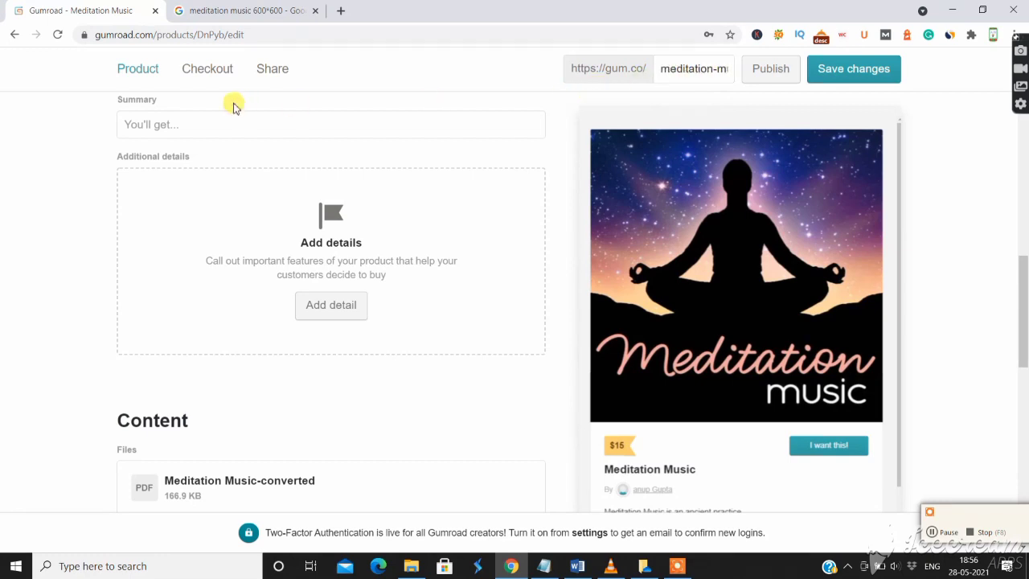
- Add a discount code in the product's checkout settings and name it "free 10"
{"action": "left_click", "coordinate": [199, 70]}
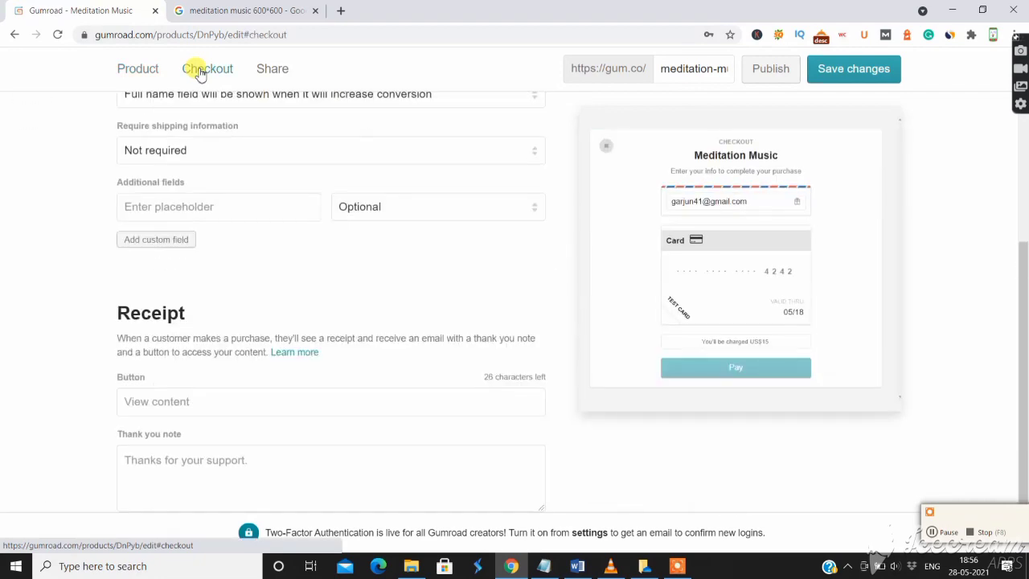
{"action": "left_click_drag", "start_coordinate": [1024, 266], "coordinate": [1025, 137]}
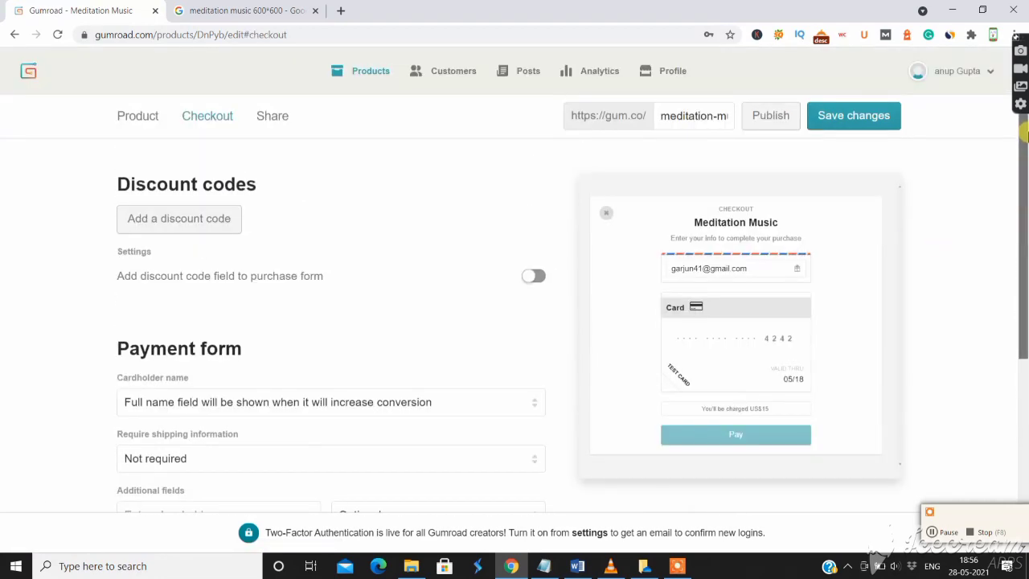
{"action": "left_click", "coordinate": [184, 223]}
{"action": "left_click", "coordinate": [184, 229]}
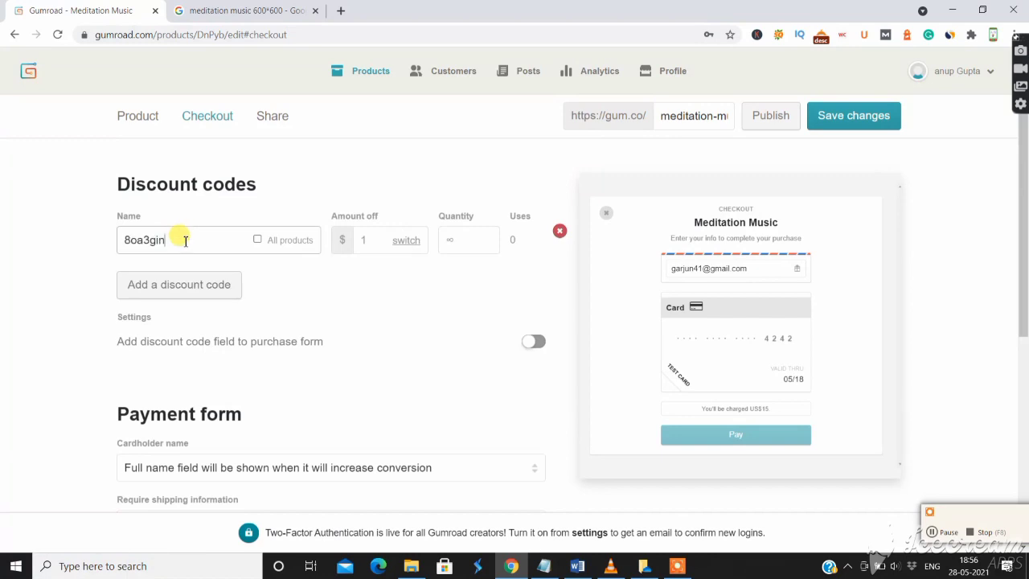
{"action": "key", "text": "BackSpace"}
{"action": "key", "text": "BackSpace"}
{"action": "key", "text": "BackSpace"}
{"action": "key", "text": "BackSpace"}
{"action": "key", "text": "BackSpace"}
{"action": "key", "text": "BackSpace"}
{"action": "key", "text": "BackSpace"}
{"action": "left_click", "coordinate": [185, 242]}
{"action": "type", "text": "free 10"}
- Set the discount code to $10 off and enable the discount code field on the purchase form
{"action": "left_click", "coordinate": [375, 242]}
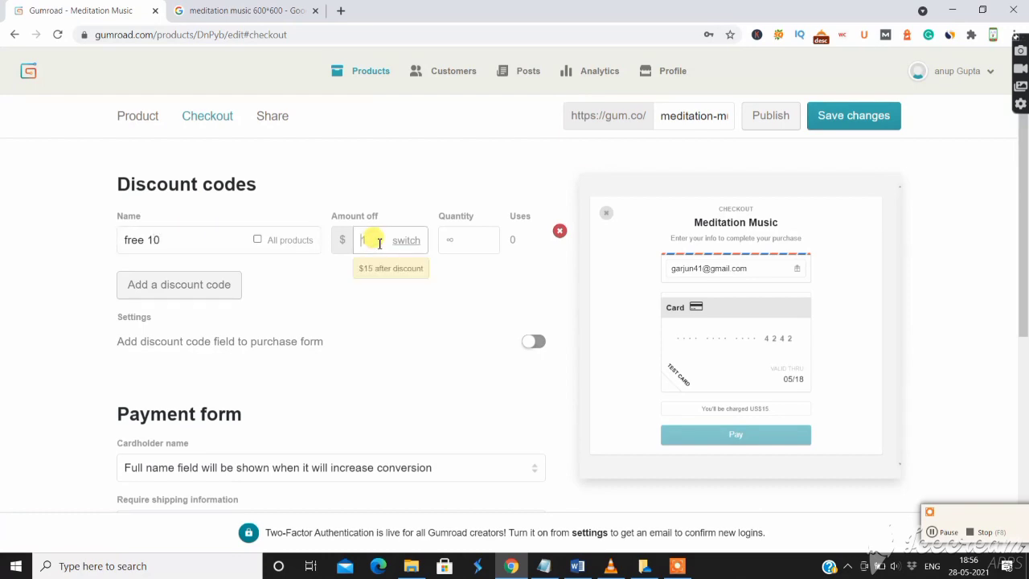
{"action": "type", "text": "10"}
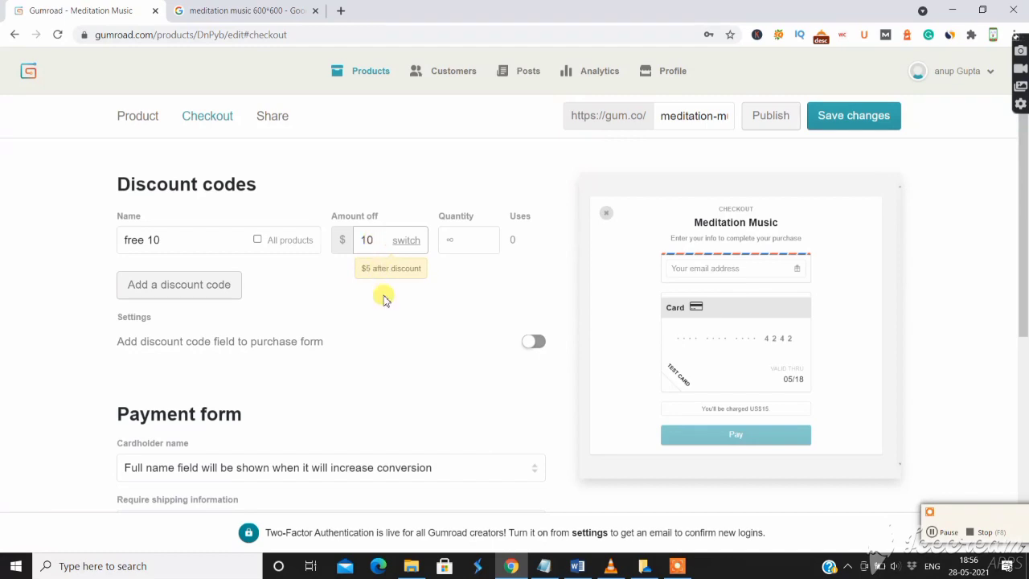
{"action": "left_click", "coordinate": [385, 315]}
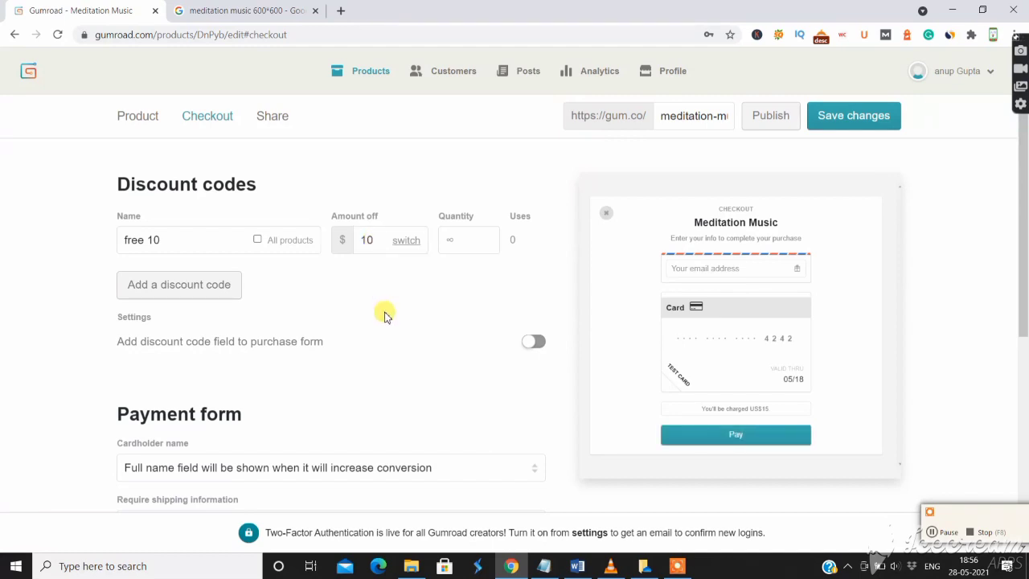
{"action": "left_click", "coordinate": [533, 342]}
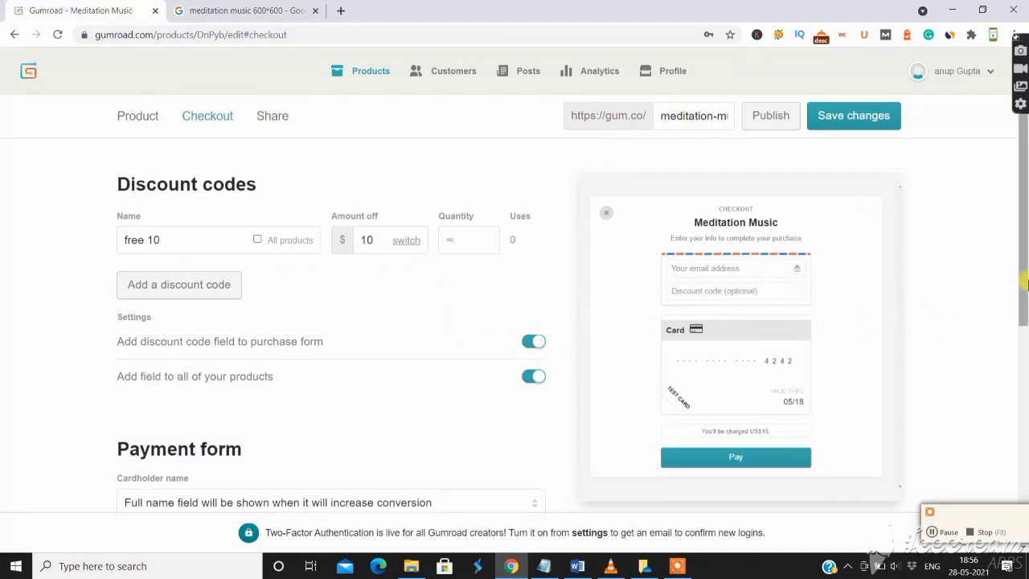
{"action": "scroll", "coordinate": [1026, 283], "scroll_direction": "down", "scroll_amount": 1}
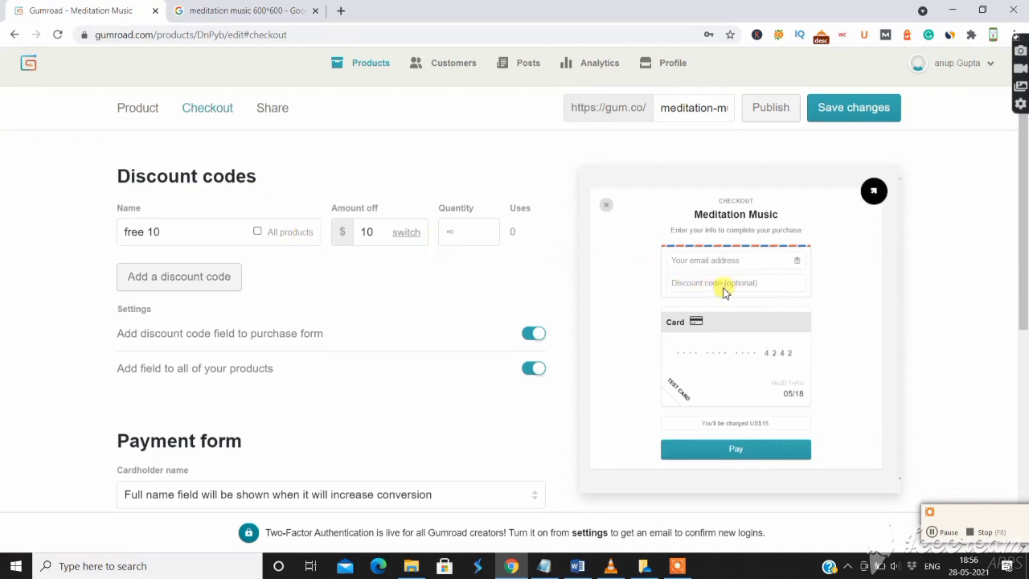
{"action": "scroll", "coordinate": [1025, 279], "scroll_direction": "down", "scroll_amount": 1}
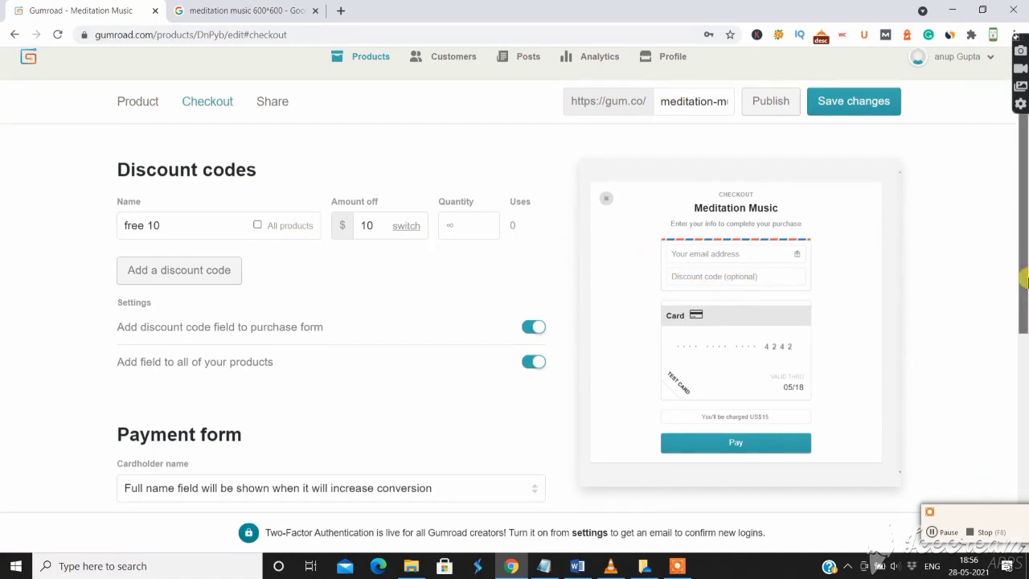
- Choose to show the cardholder's full name field on the payment form when it will increase conversion
{"action": "scroll", "coordinate": [1026, 279], "scroll_direction": "down", "scroll_amount": 3}
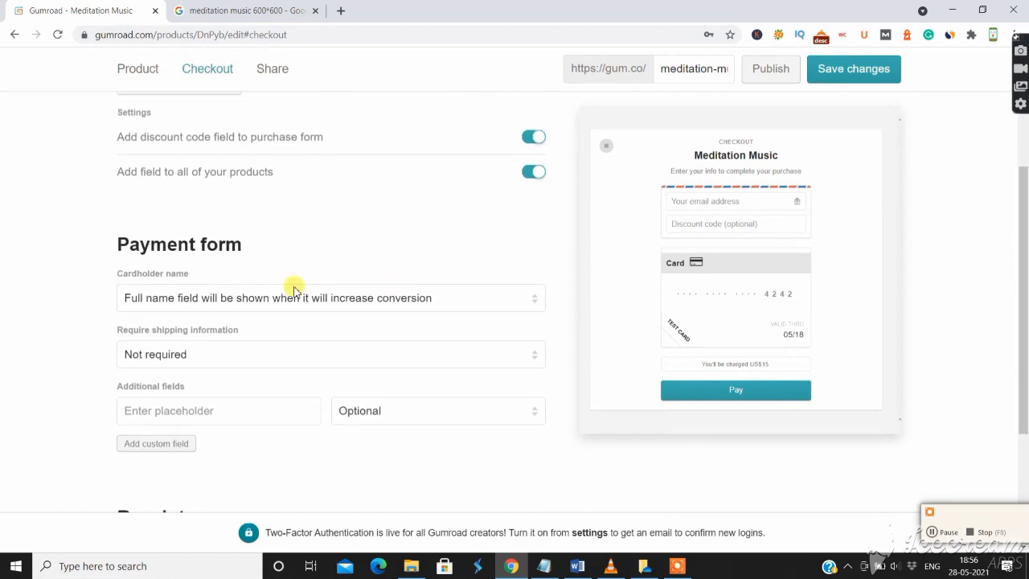
{"action": "scroll", "coordinate": [914, 259], "scroll_direction": "down", "scroll_amount": 1}
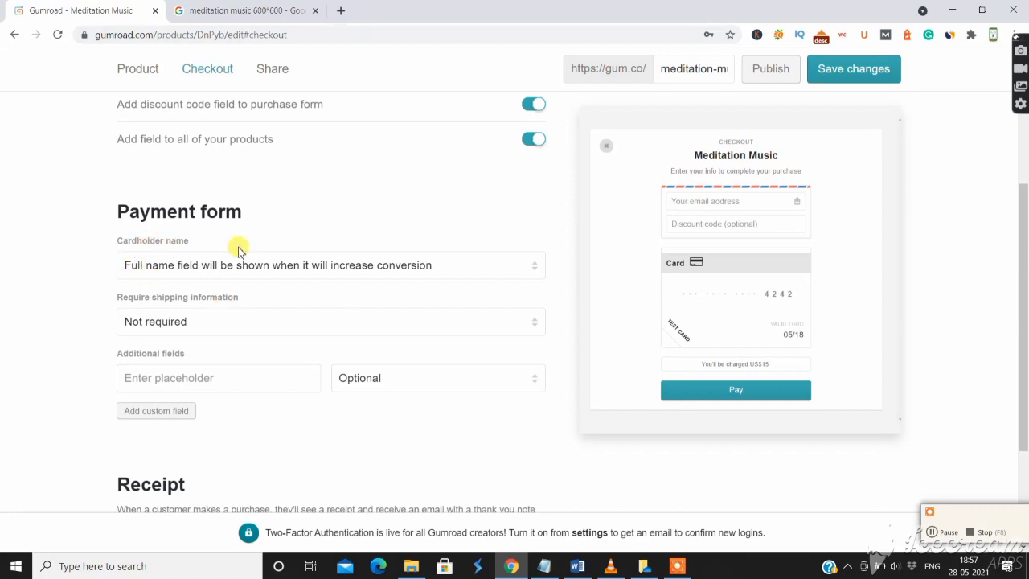
{"action": "left_click", "coordinate": [530, 273]}
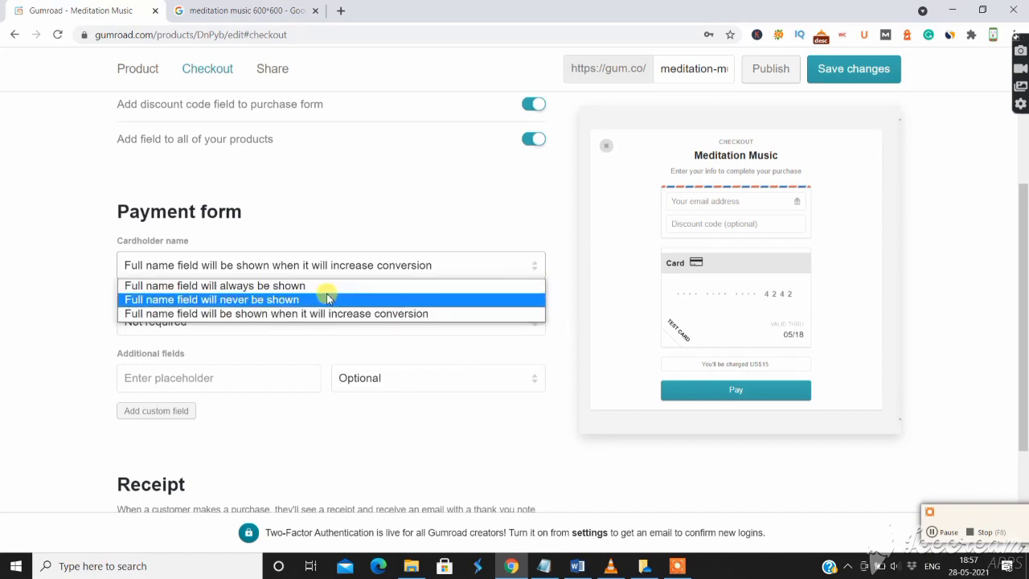
{"action": "left_click", "coordinate": [245, 316]}
{"action": "left_click", "coordinate": [85, 269]}
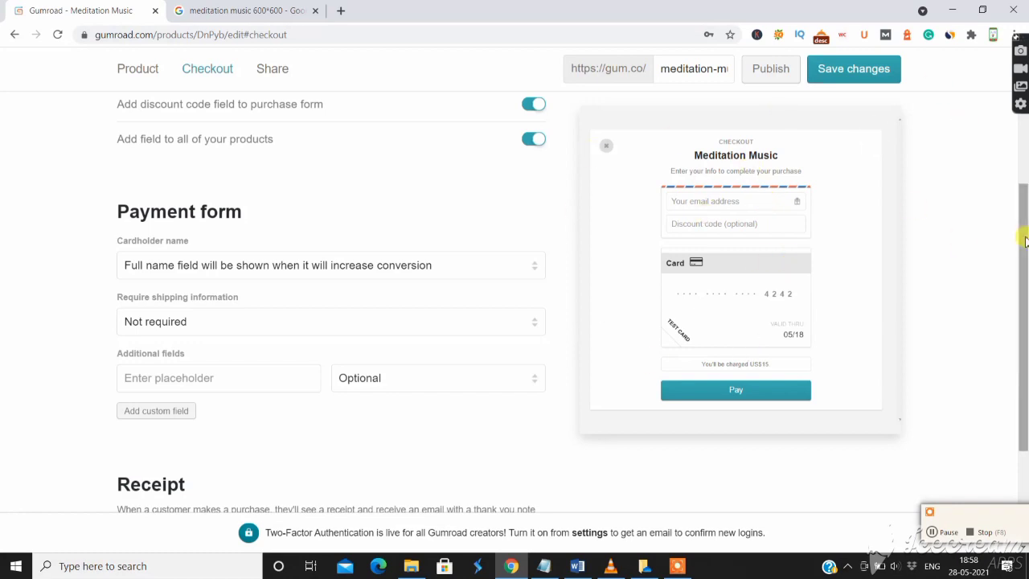
- Check the receipt settings, then publish the product and copy its share URL
{"action": "left_click_drag", "start_coordinate": [1021, 230], "coordinate": [1025, 331]}
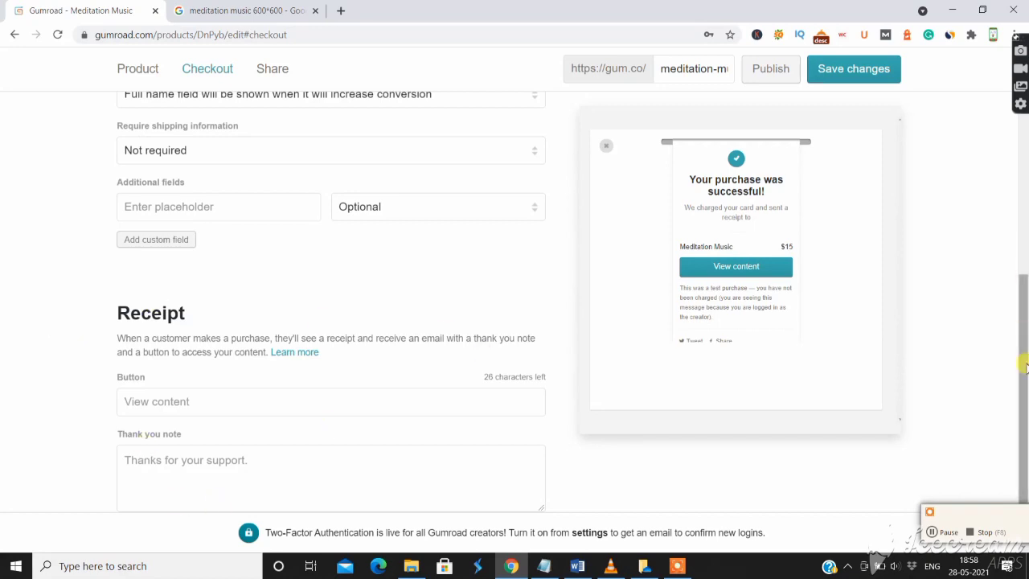
{"action": "left_click_drag", "start_coordinate": [1022, 322], "coordinate": [1021, 160]}
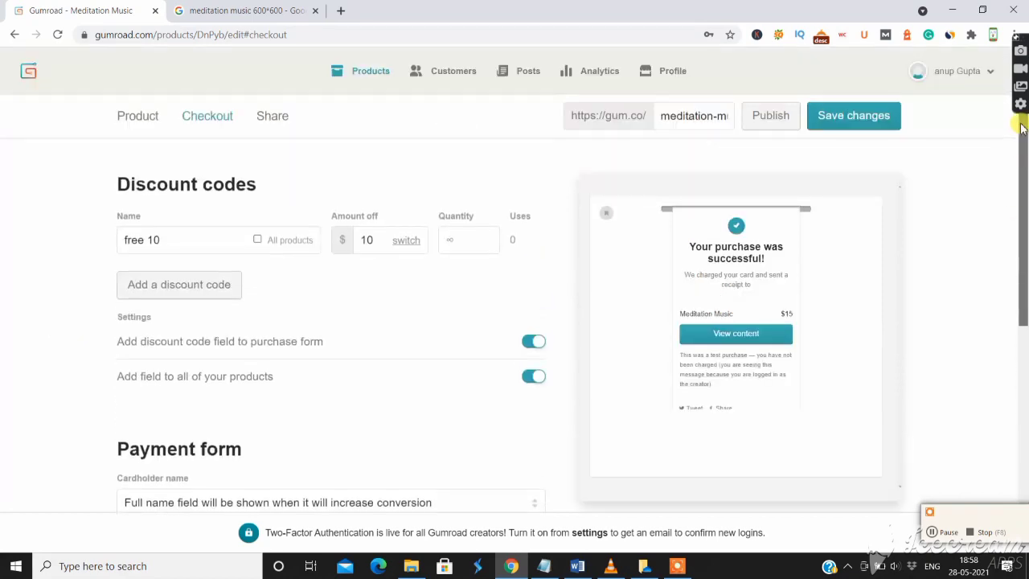
{"action": "left_click", "coordinate": [760, 118]}
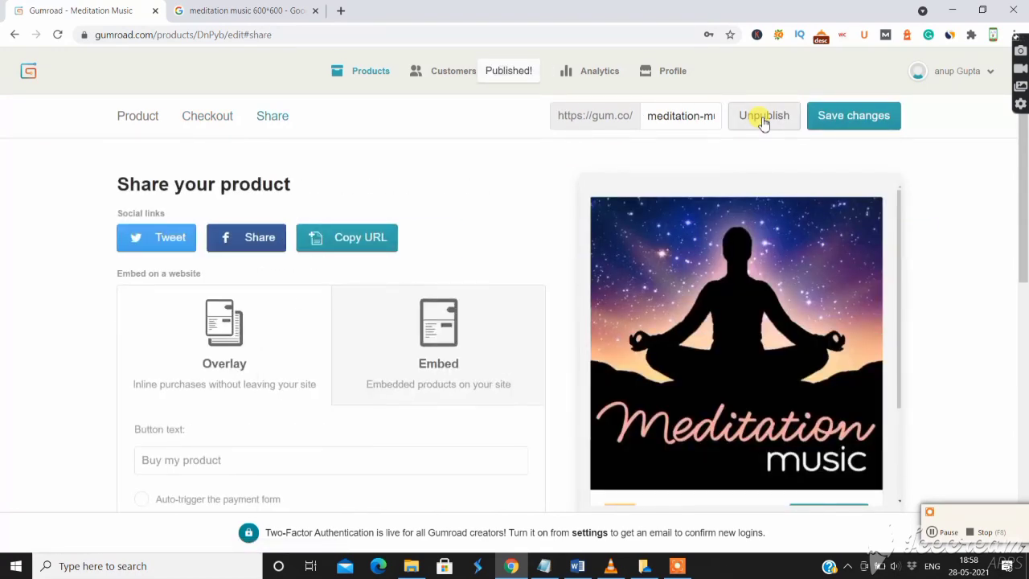
{"action": "left_click", "coordinate": [344, 246]}
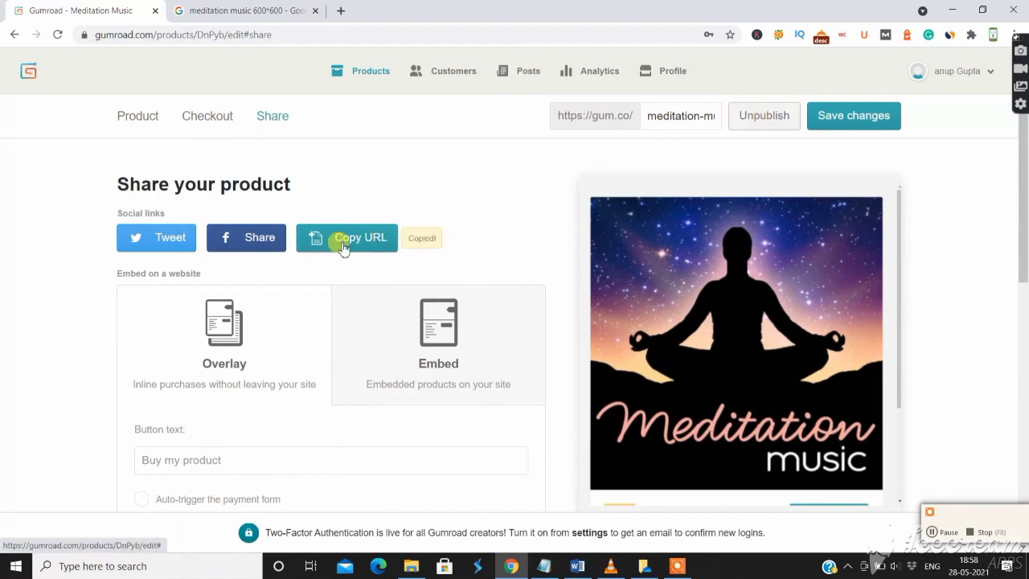
- Open the copied product link in a new browser tab and proceed to its checkout form
{"action": "left_click", "coordinate": [341, 11]}
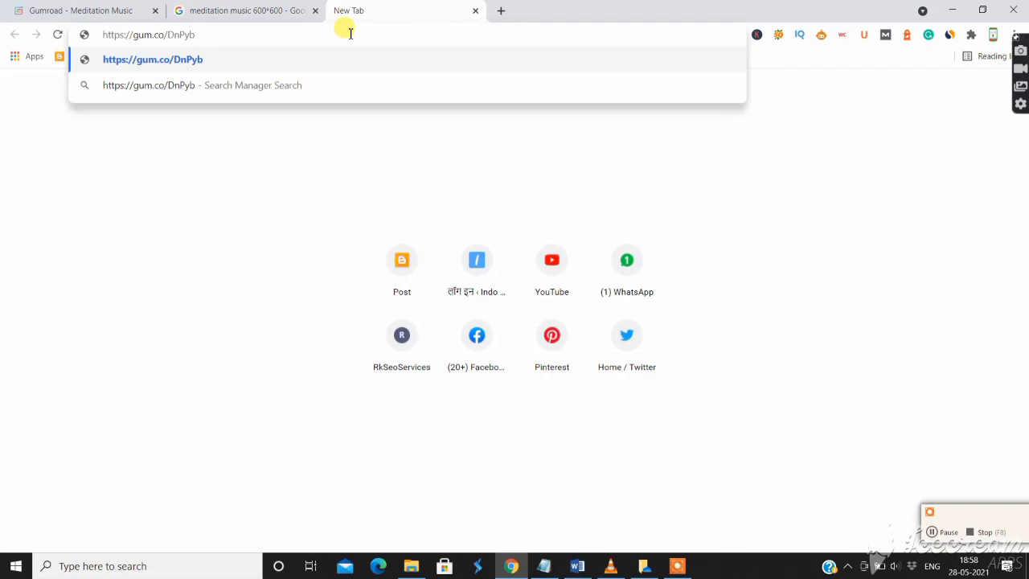
{"action": "key", "text": "Return"}
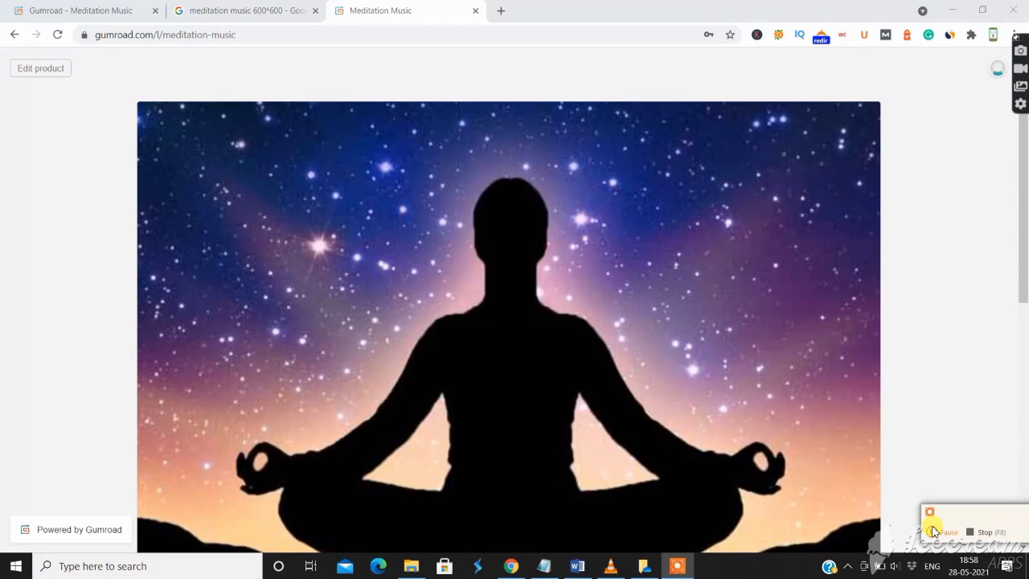
{"action": "left_click_drag", "start_coordinate": [1024, 250], "coordinate": [1026, 482]}
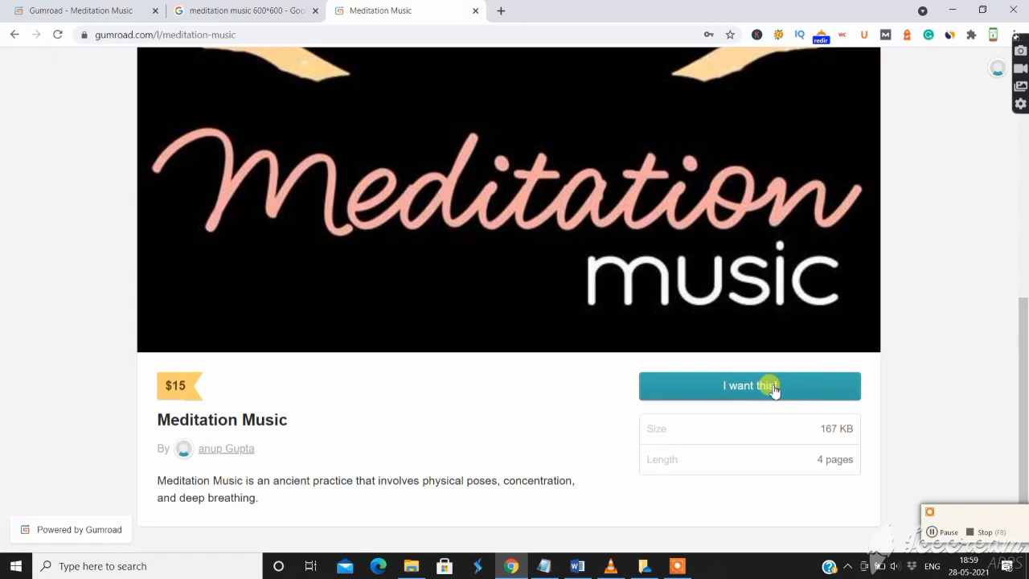
{"action": "left_click", "coordinate": [730, 389]}
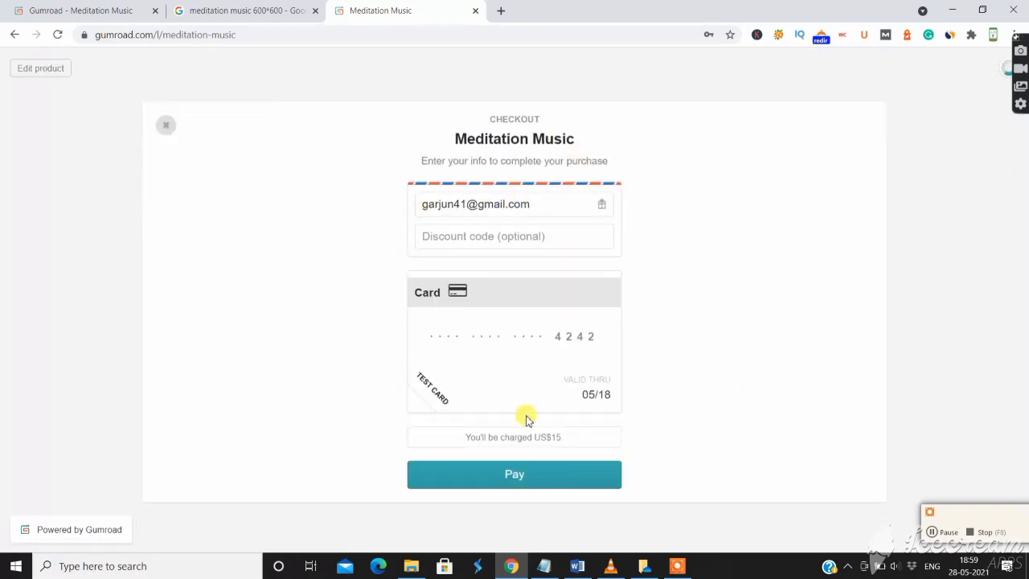
- Try to apply the discount code free10 in the Meditation Music checkout
{"action": "left_click", "coordinate": [460, 246]}
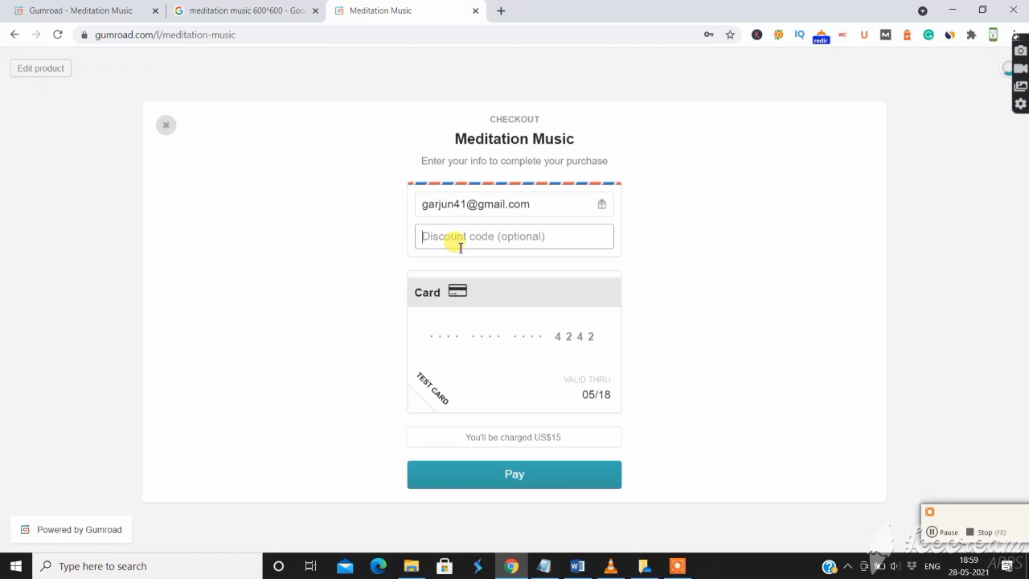
{"action": "type", "text": "free10"}
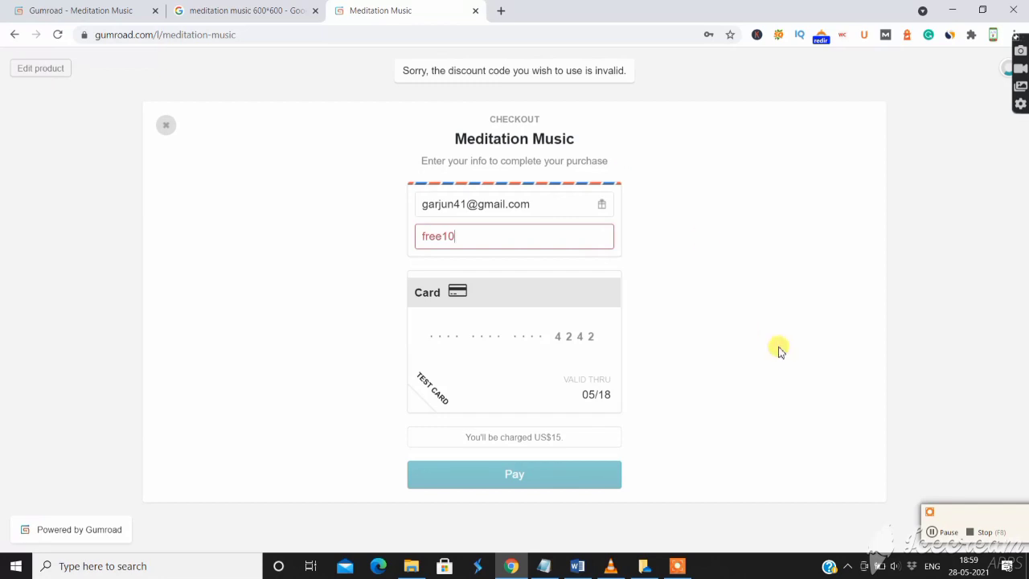
{"action": "left_click", "coordinate": [444, 236]}
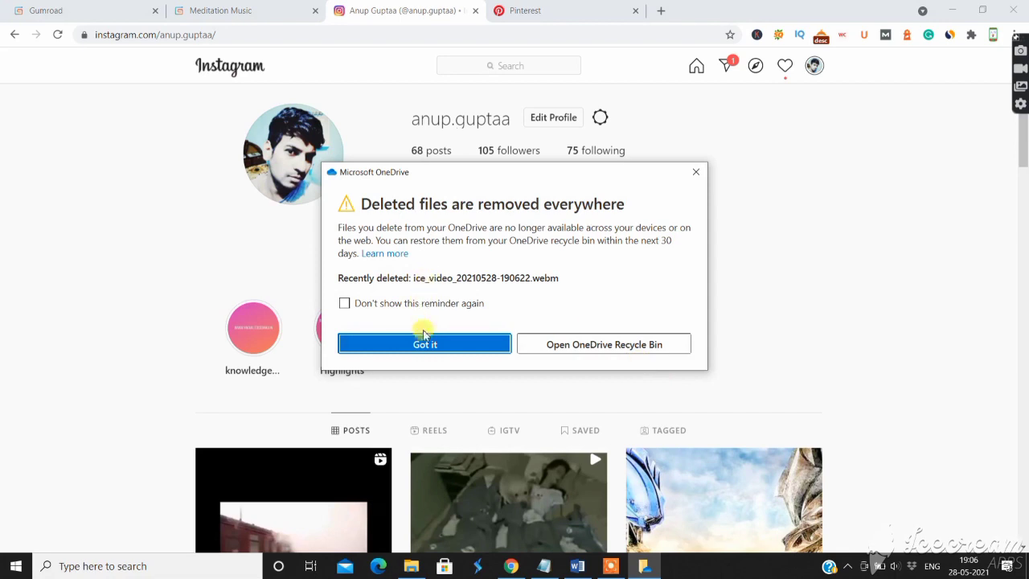
- Dismiss the OneDrive reminder about deleted files
{"action": "left_click", "coordinate": [425, 341]}
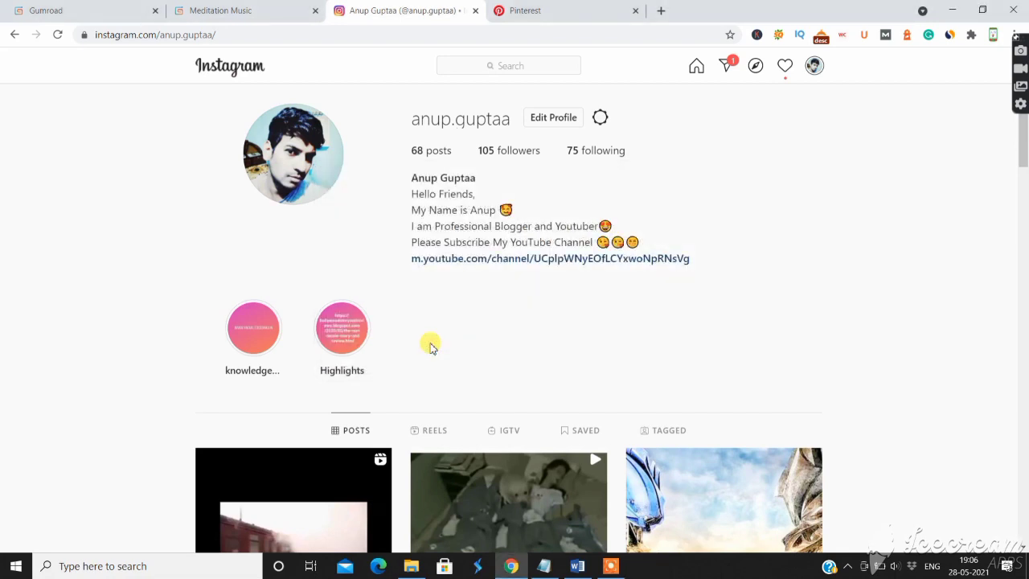